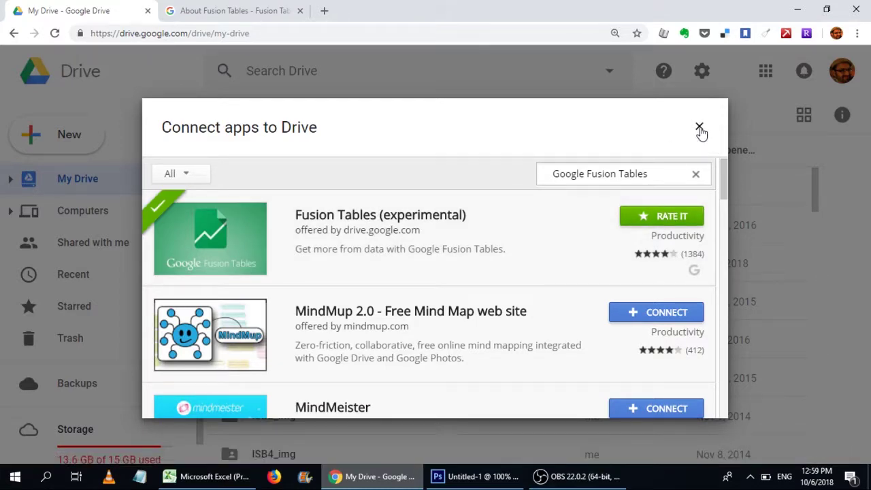
# Close the app connection dialog and create a new Google Fusion Tables file from Drive
pyautogui.click(700, 129)
pyautogui.click(78, 137)
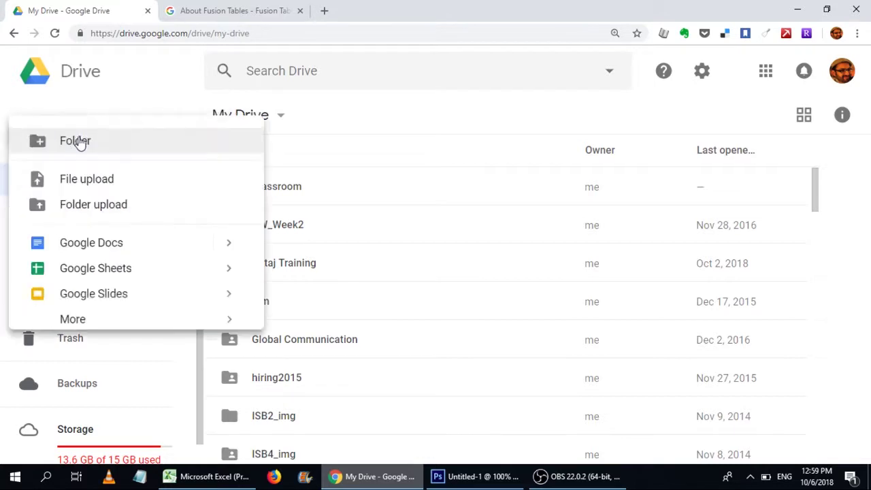
pyautogui.moveTo(229, 327)
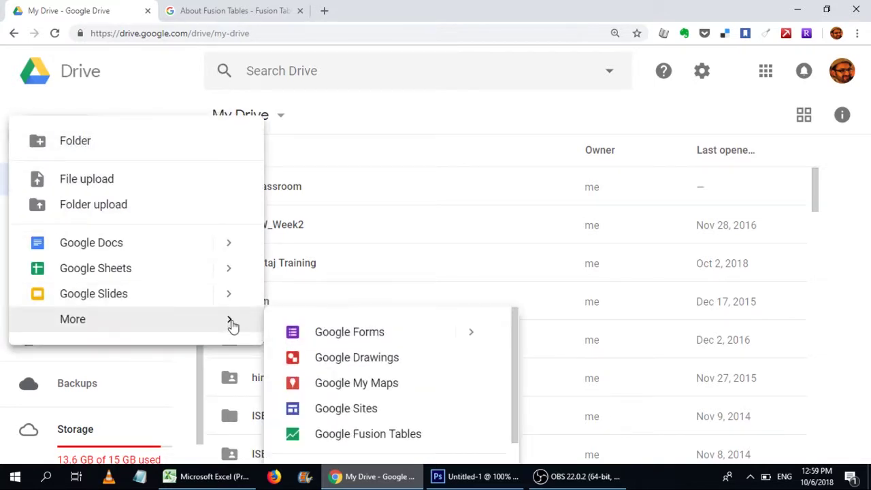
pyautogui.click(378, 443)
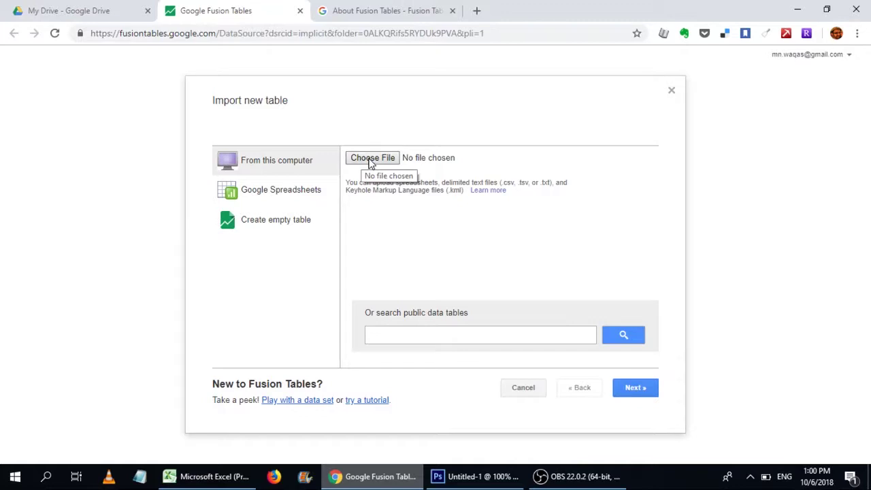
# Switch to the data-workingclean2 workbook in Excel and fit the DesignationOriginal column to its contents
pyautogui.hotkey('alt', 'Tab')
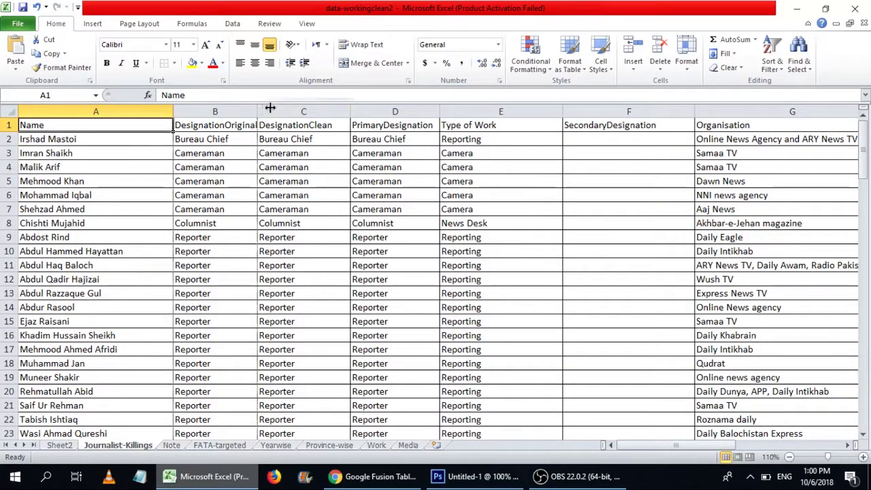
pyautogui.doubleClick(257, 111)
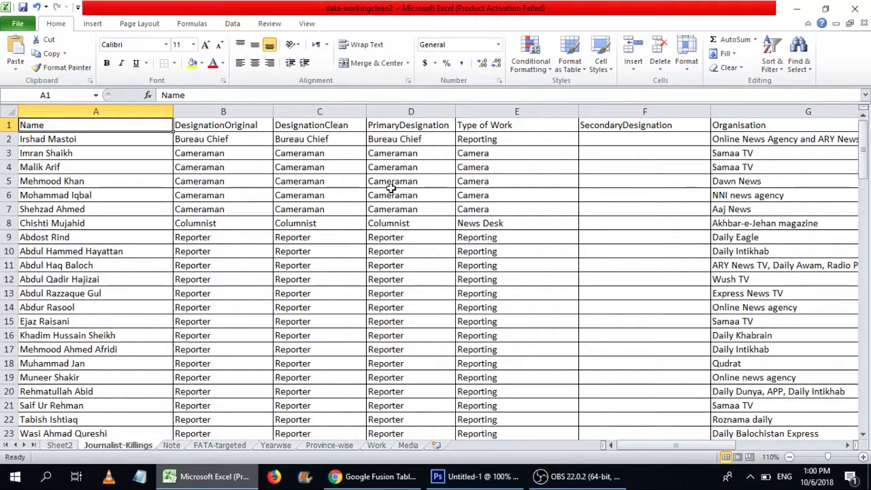
# Examine the columns of the Journalist-Killings sheet, especially the Province, City and CityNew location fields
pyautogui.click(748, 152)
pyautogui.press('Right')
pyautogui.press('Right')
pyautogui.press('Right')
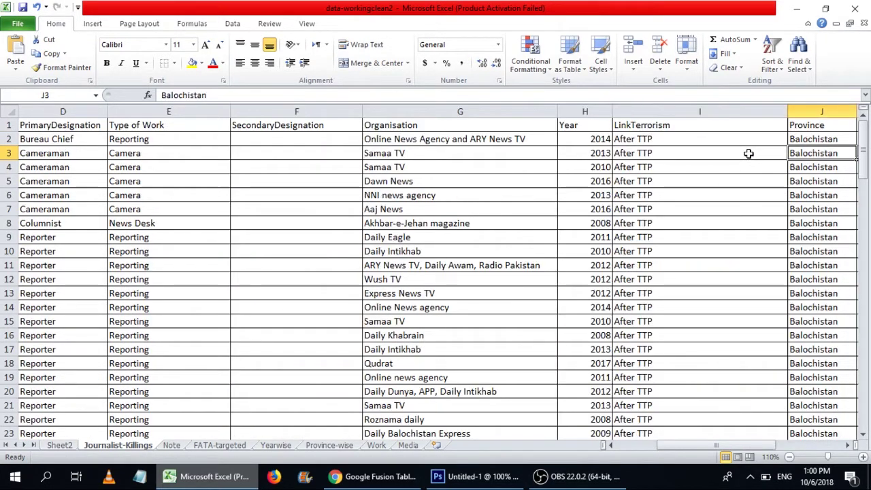
pyautogui.press('Right')
pyautogui.press('Right')
pyautogui.press('Left')
pyautogui.press('Right')
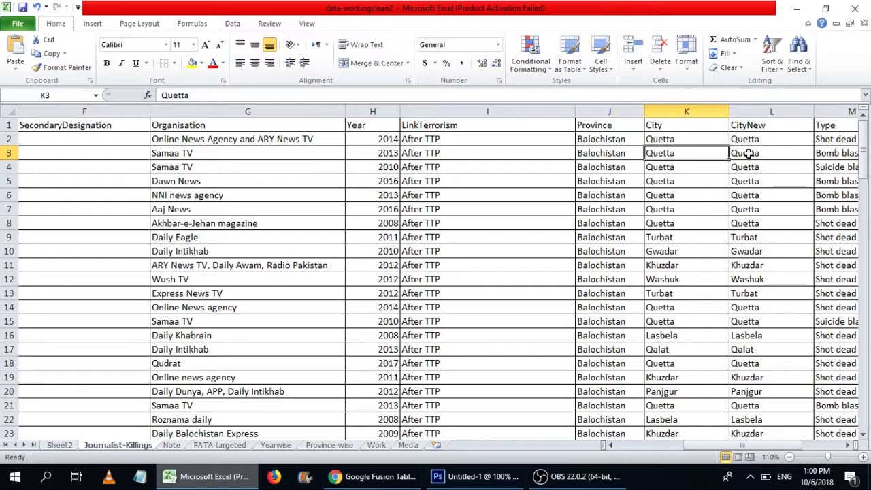
pyautogui.press('Right')
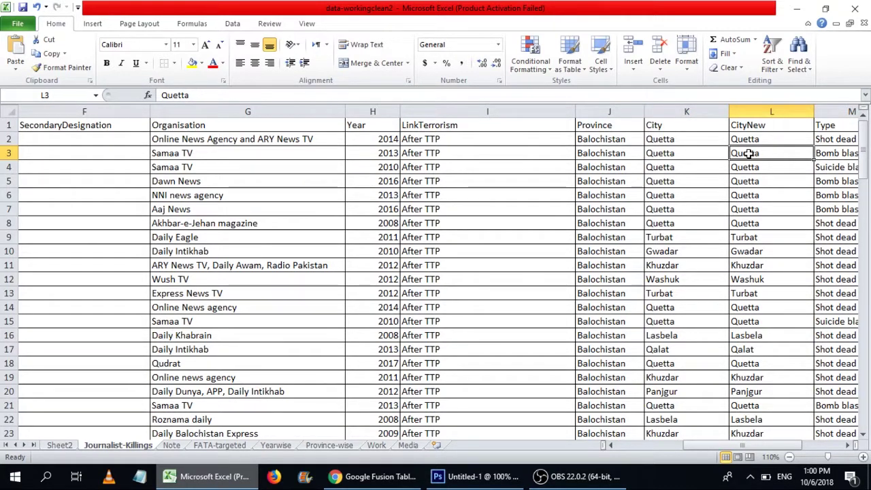
pyautogui.press('Left')
pyautogui.press('Left')
pyautogui.press('Home')
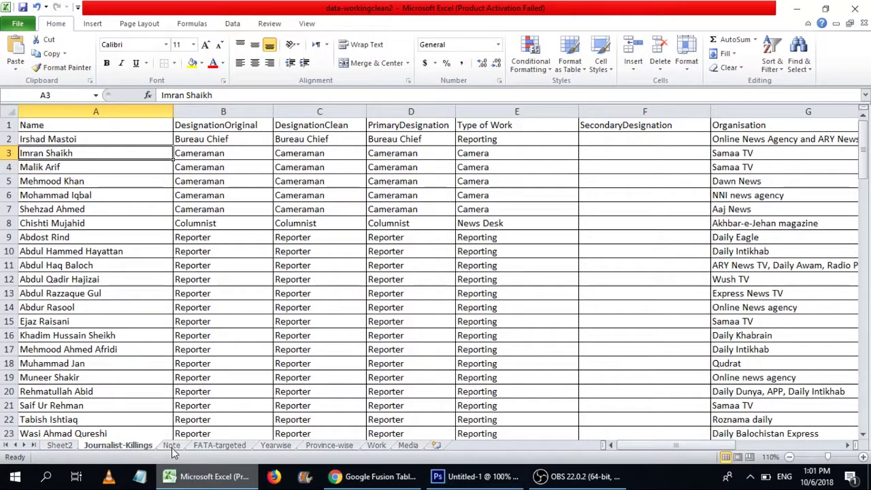
# Delete the pivot table sheet Sheet2 from the workbook
pyautogui.click(67, 448)
pyautogui.rightClick(66, 448)
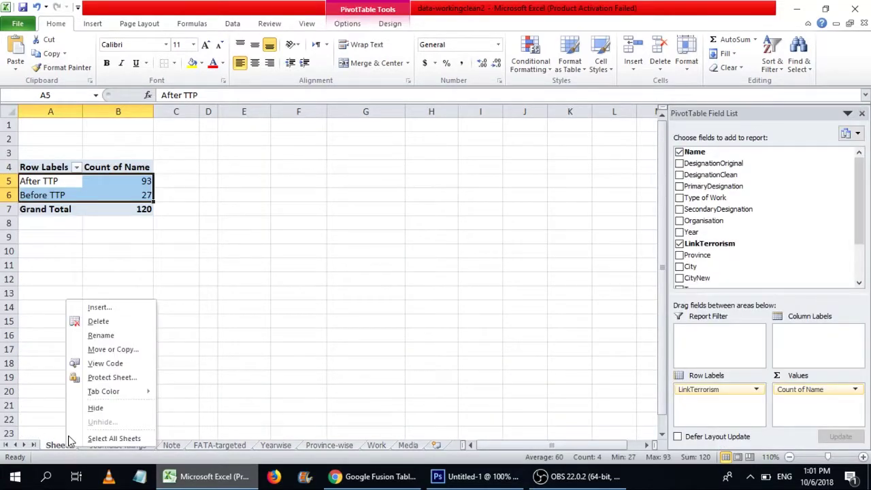
pyautogui.click(116, 324)
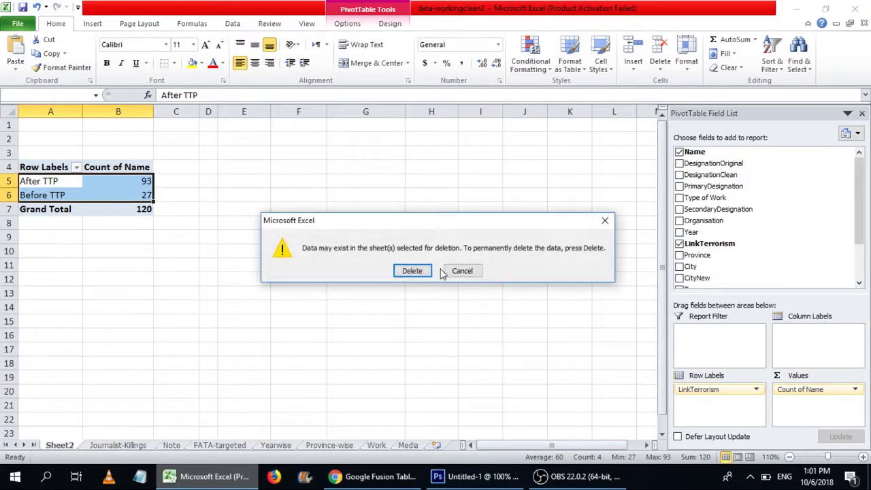
pyautogui.click(412, 271)
# Delete the Note, FATA-targeted, Yearwise, Province-wise, Work and Media sheets, keeping only Journalist-Killings
pyautogui.click(132, 445)
pyautogui.rightClick(134, 447)
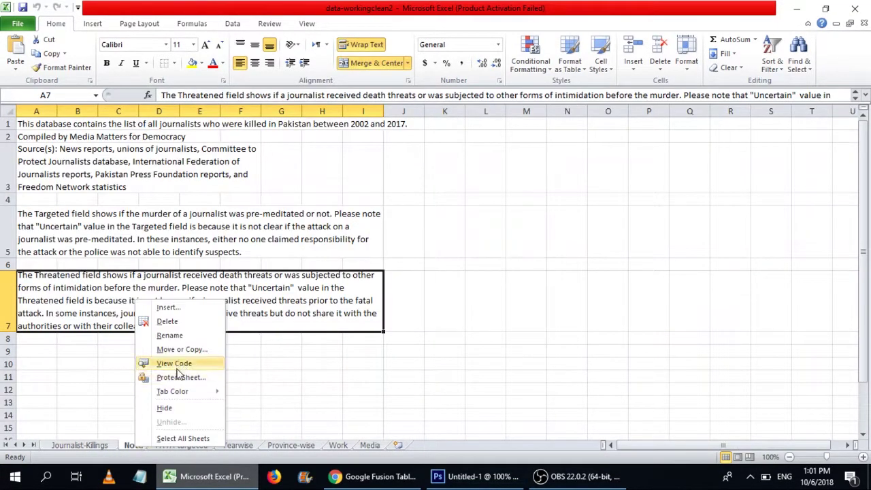
pyautogui.click(170, 469)
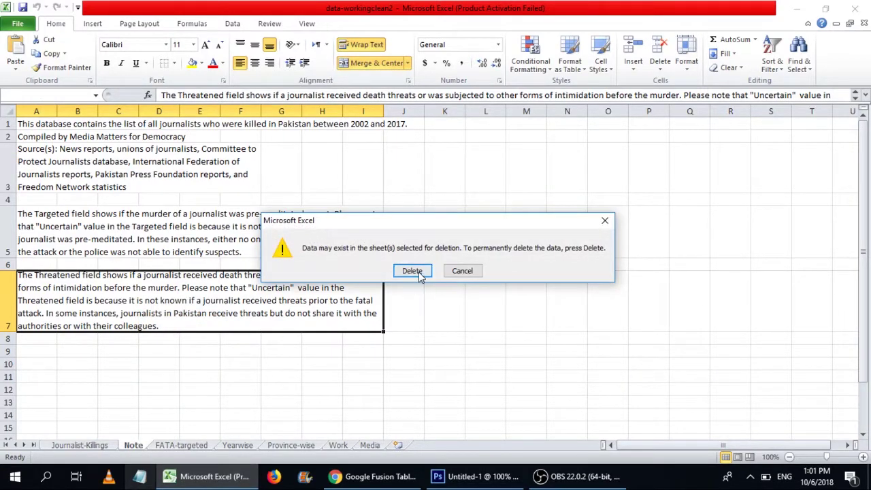
pyautogui.click(413, 270)
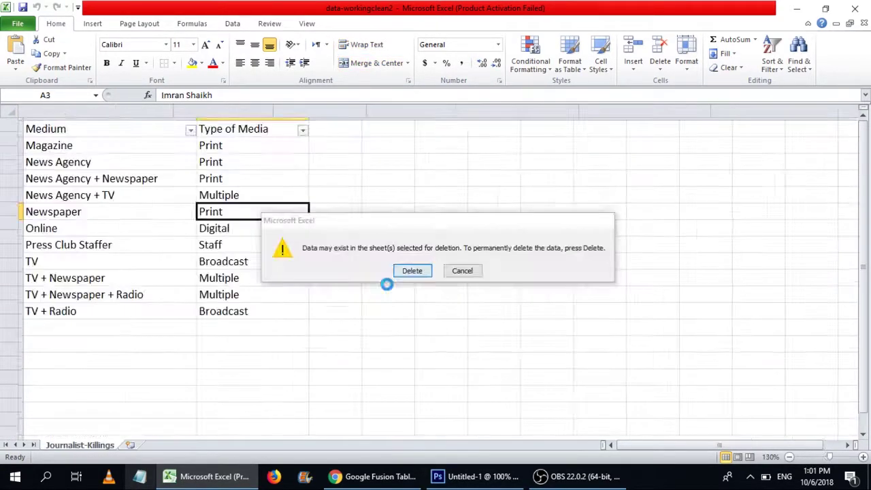
pyautogui.click(410, 270)
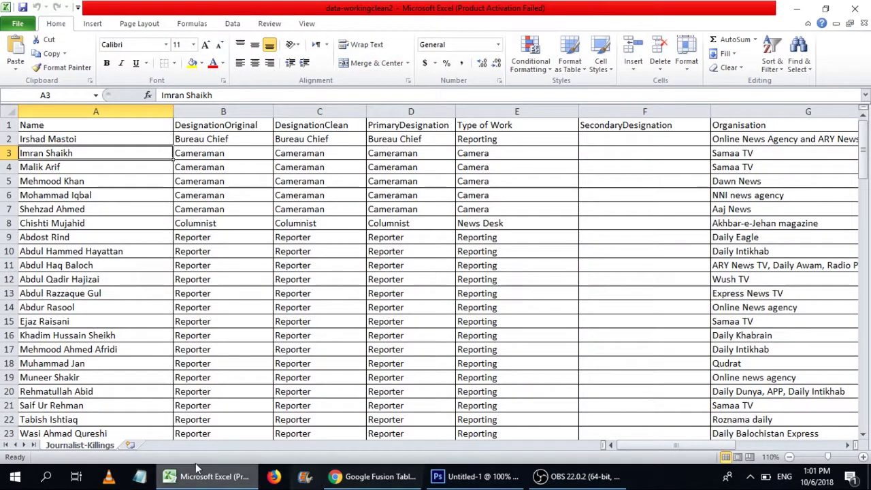
# Save the workbook under the new name data-map in the week3 data folder and close it
pyautogui.click(15, 24)
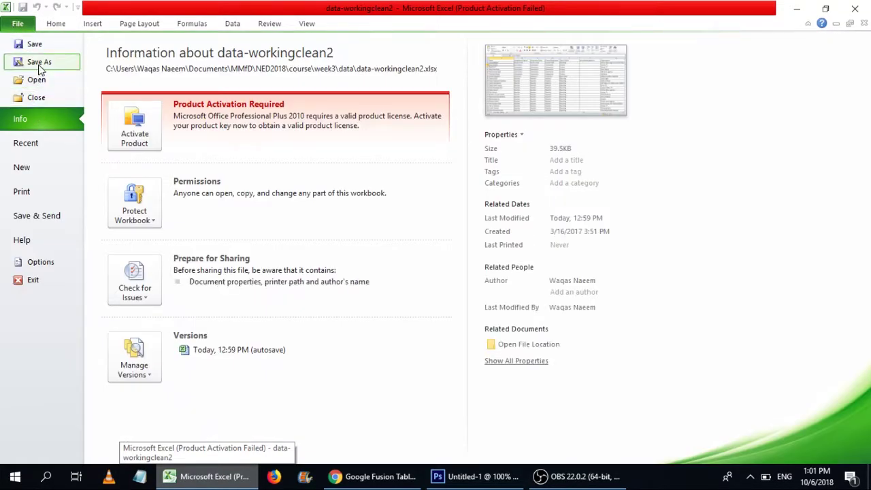
pyautogui.press('Escape')
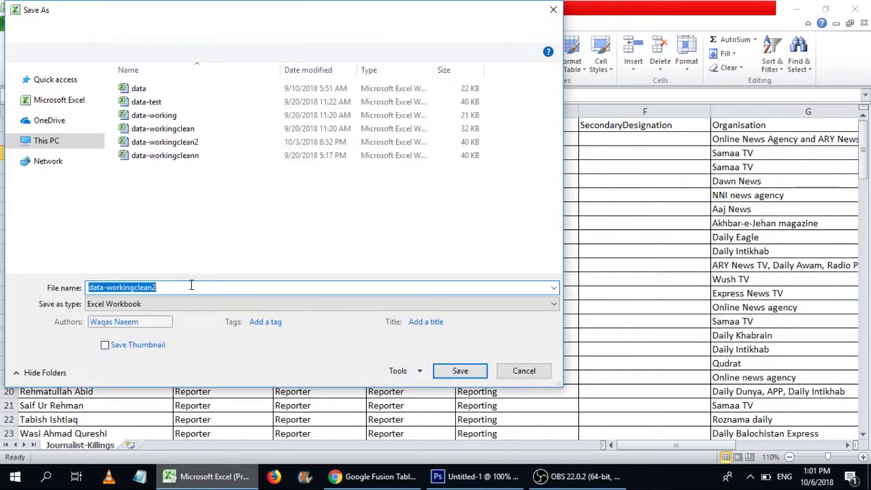
pyautogui.click(147, 287)
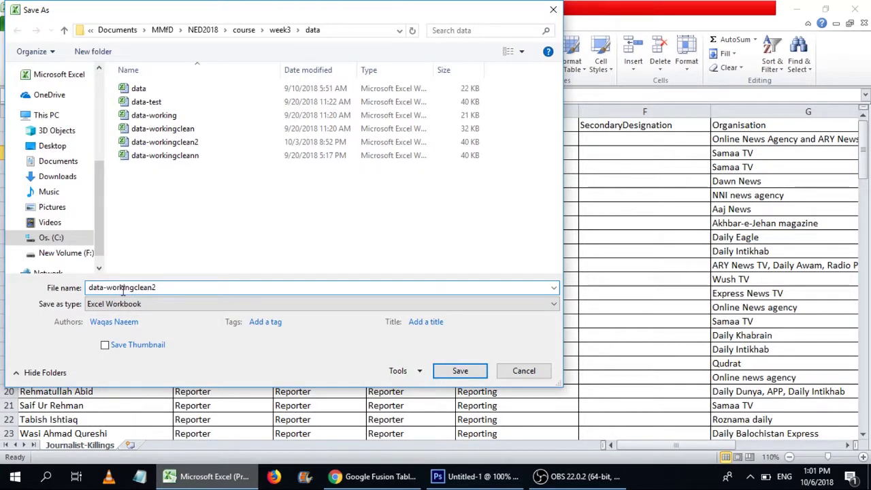
pyautogui.moveTo(107, 287); pyautogui.dragTo(187, 288)
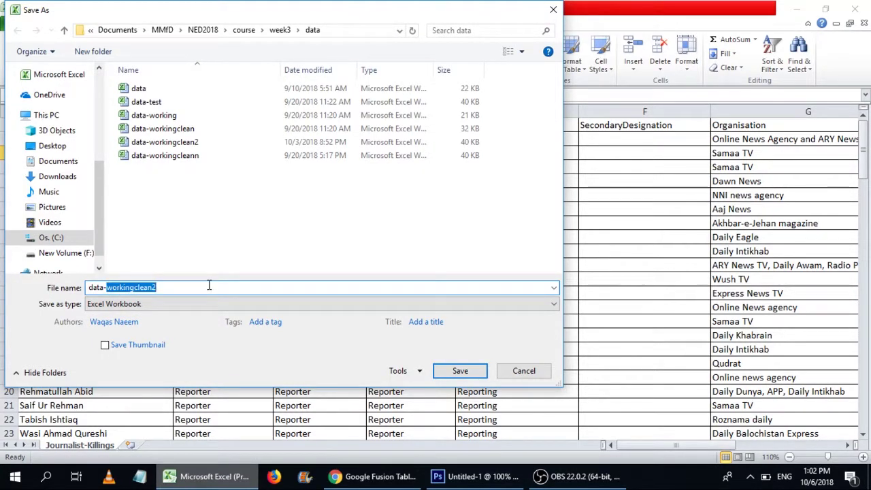
pyautogui.write('map')
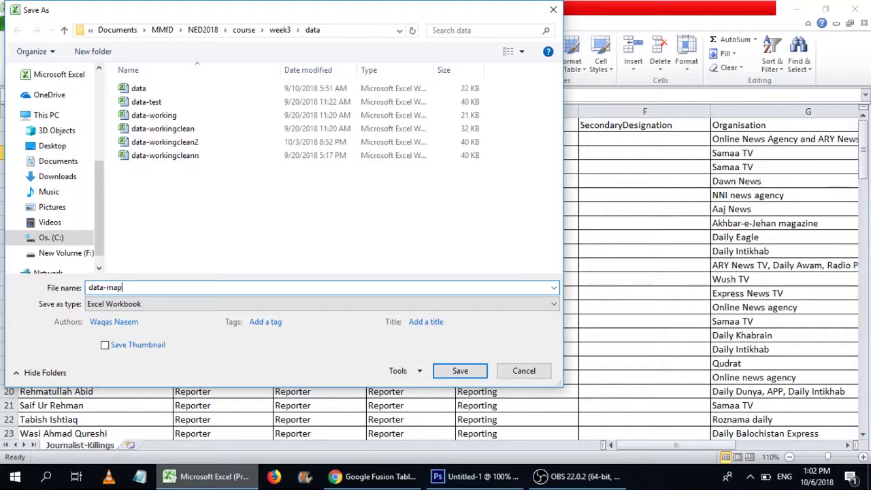
pyautogui.press('Return')
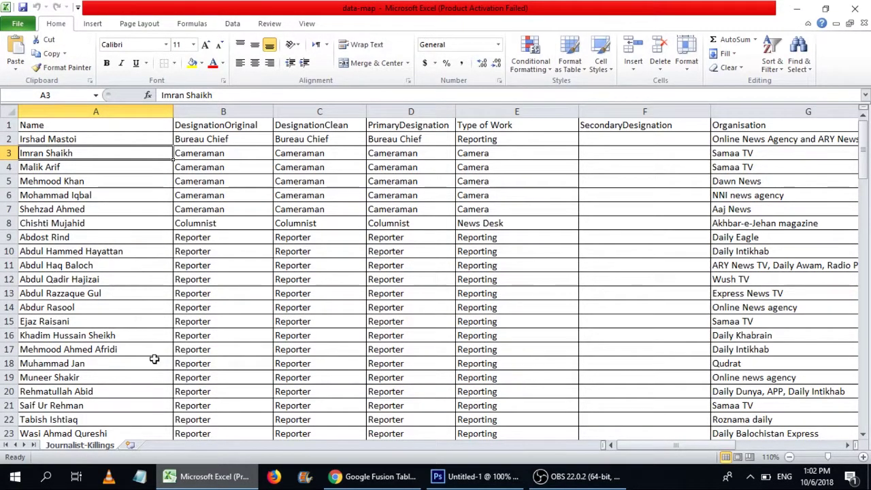
pyautogui.click(864, 24)
# Switch to the Fusion Tables import in Chrome and upload data-map.xlsx from the data folder inside week3
pyautogui.click(373, 476)
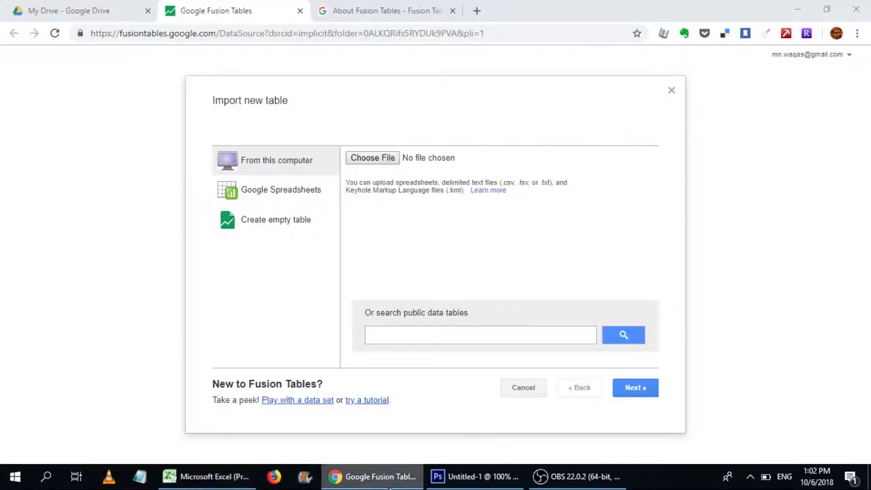
pyautogui.click(368, 160)
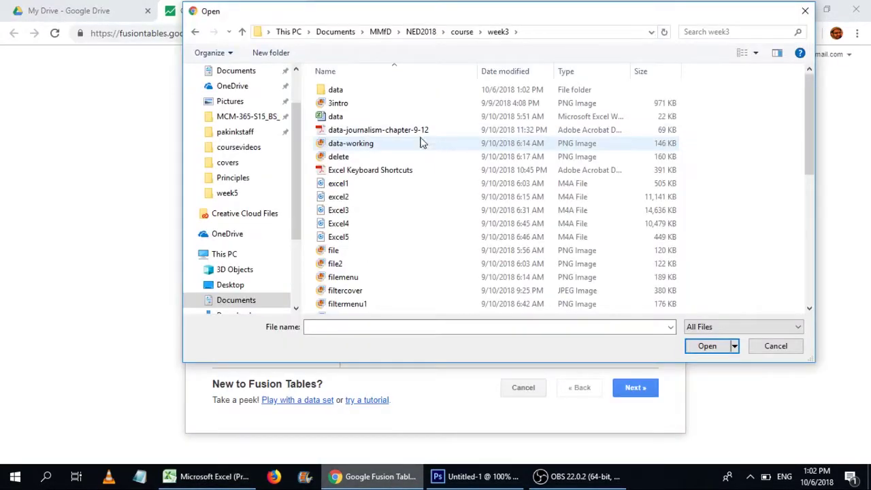
pyautogui.click(357, 91)
pyautogui.doubleClick(357, 91)
pyautogui.click(362, 103)
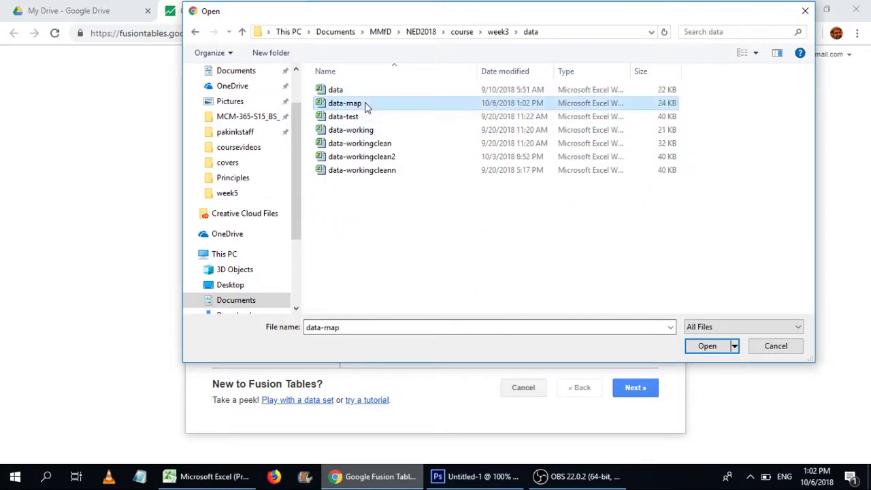
pyautogui.click(707, 347)
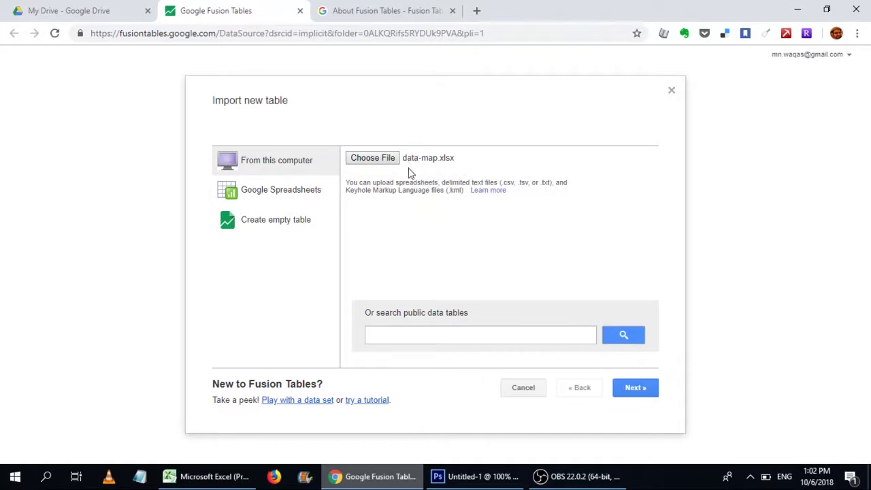
pyautogui.click(640, 394)
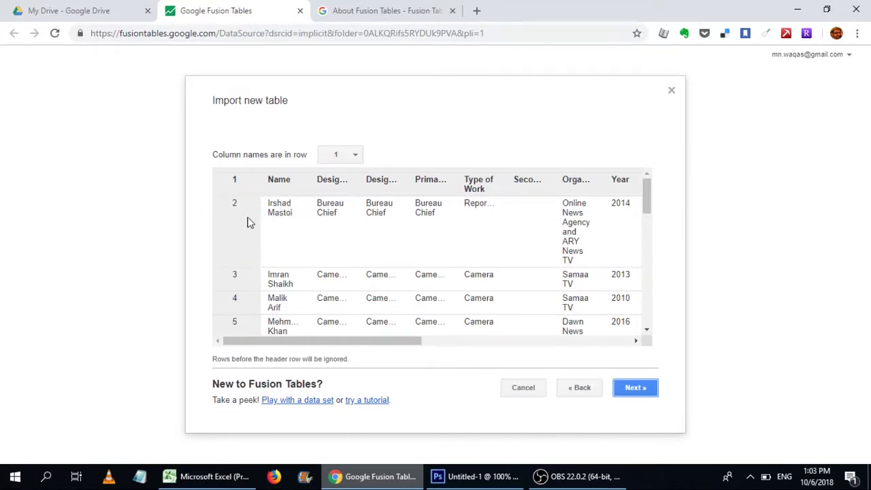
# Keep row 1 as the column names, check the previewed rows and columns, and continue to the table details
pyautogui.click(354, 158)
pyautogui.click(375, 166)
pyautogui.moveTo(394, 342); pyautogui.dragTo(617, 317)
pyautogui.moveTo(653, 191); pyautogui.dragTo(300, 361)
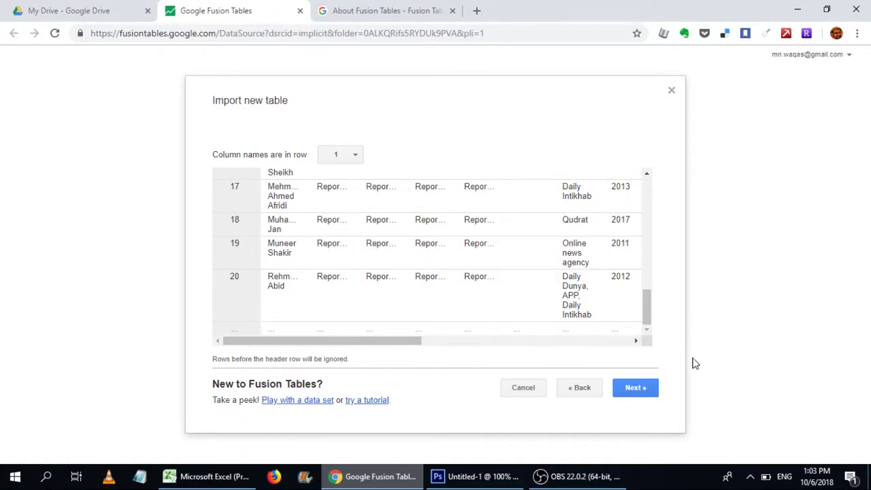
pyautogui.click(637, 391)
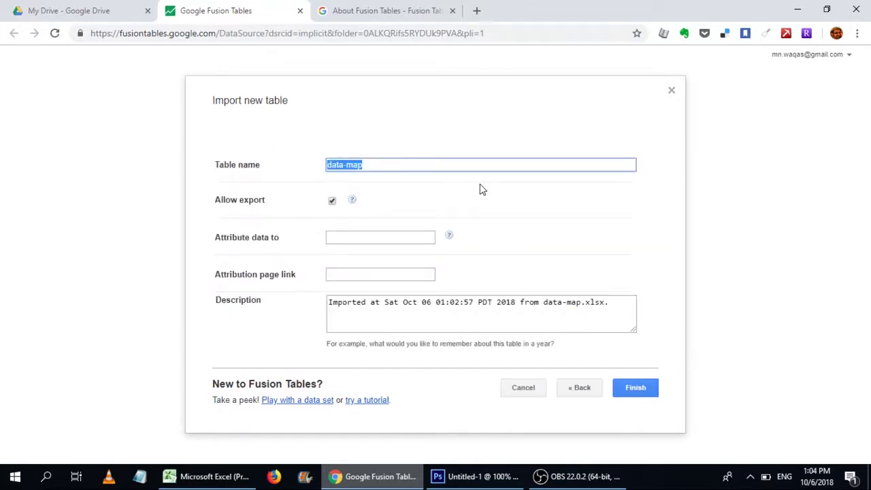
# Name the imported table "Journalists Killed in Pakistan"
pyautogui.write('Da')
pyautogui.press('BackSpace')
pyautogui.write('D')
pyautogui.write('ournalists Killed in')
pyautogui.write(' Pakistan')
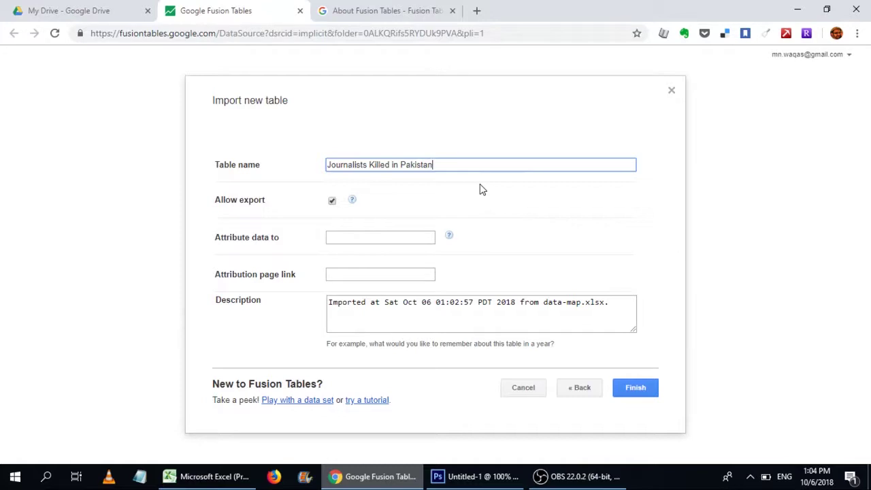
pyautogui.click(379, 237)
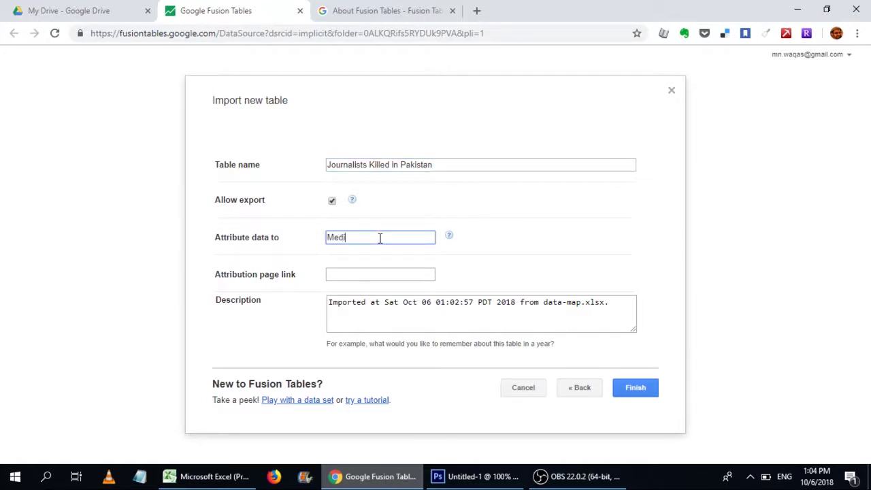
pyautogui.write('for Democracy')
pyautogui.click(370, 275)
pyautogui.write('http://mediamatters.pk')
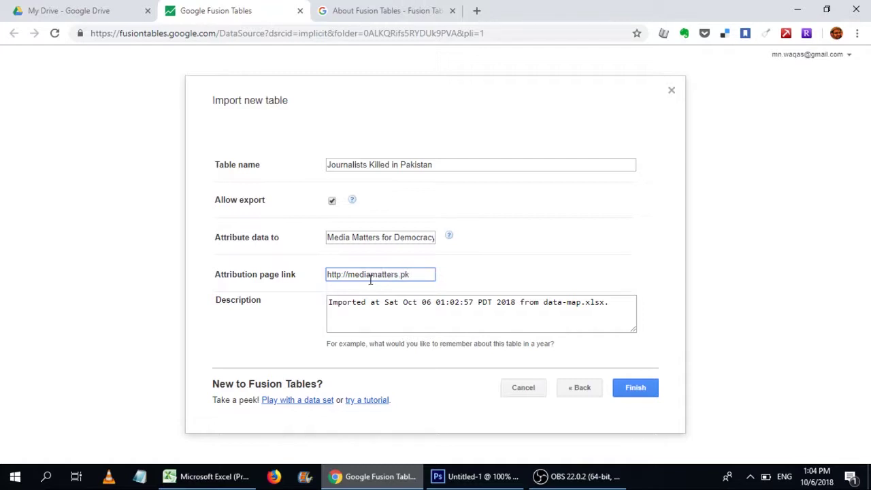
# Replace the description with "This data shows the names and details of all the journalists killed in Pakistan between 2002 and 2016."
pyautogui.click(492, 320)
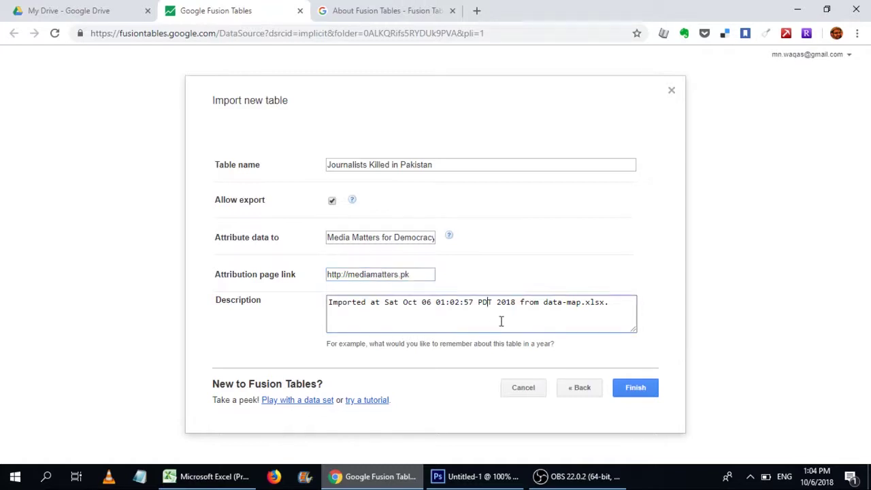
pyautogui.moveTo(611, 305); pyautogui.dragTo(321, 307)
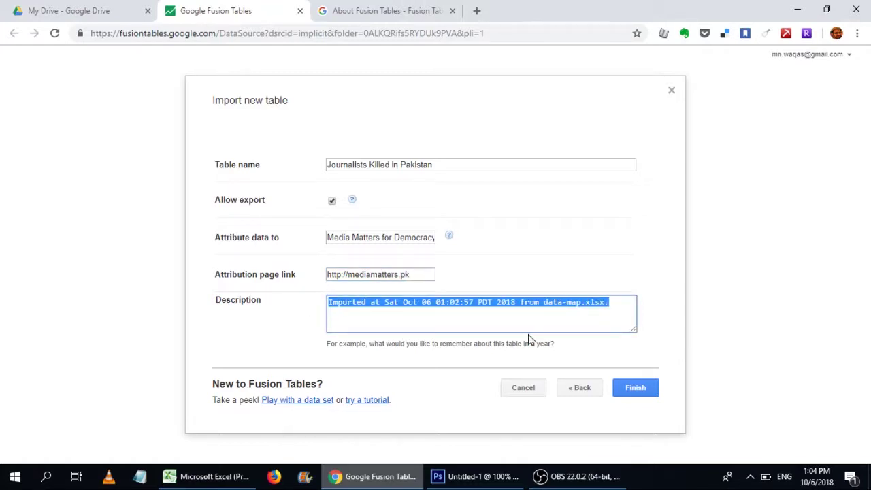
pyautogui.write('Thi')
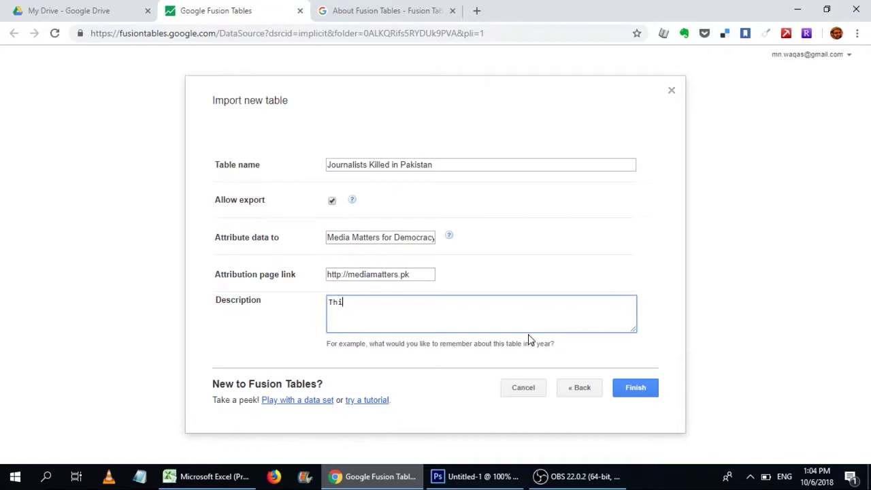
pyautogui.write('s data shows the names and details of all the journalists killed in Pakistan between 2002 and 2016.')
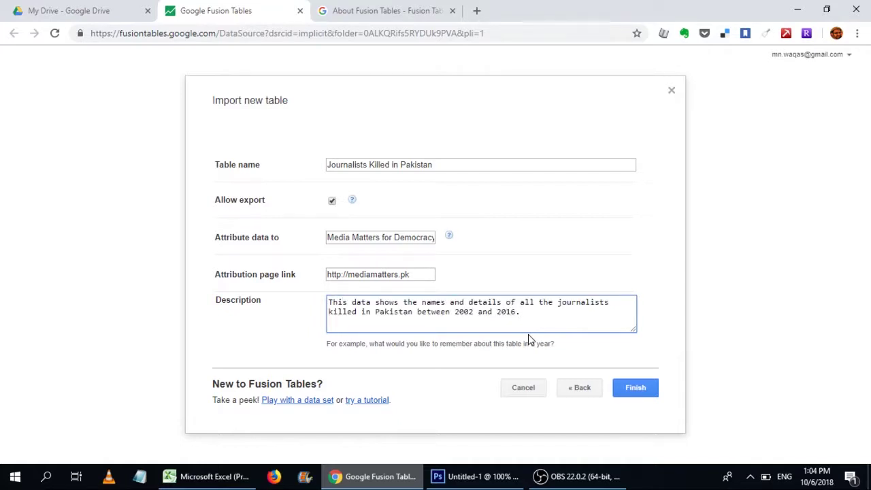
# Finish the import and look across the columns of the new journalists table
pyautogui.click(640, 389)
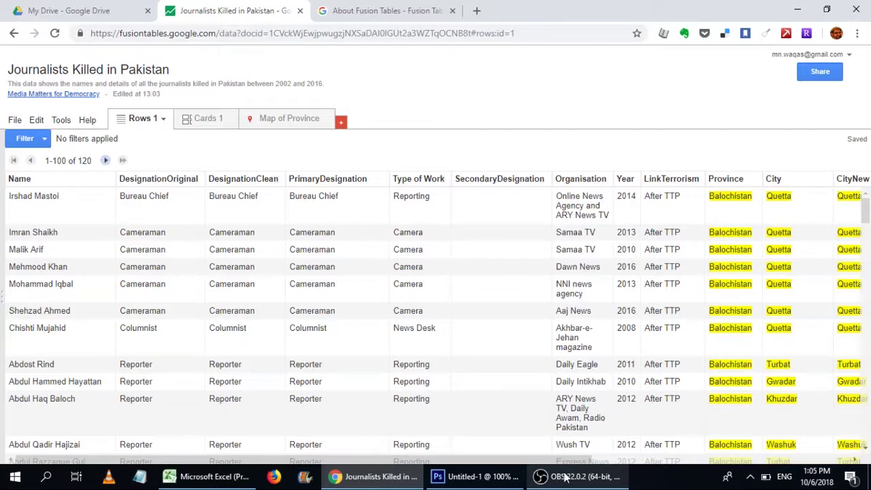
pyautogui.moveTo(569, 461); pyautogui.dragTo(666, 472)
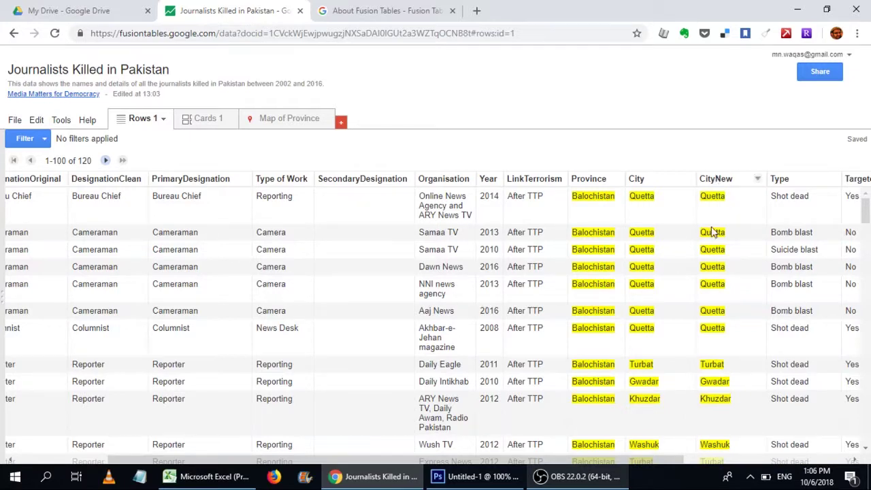
pyautogui.moveTo(551, 461); pyautogui.dragTo(367, 474)
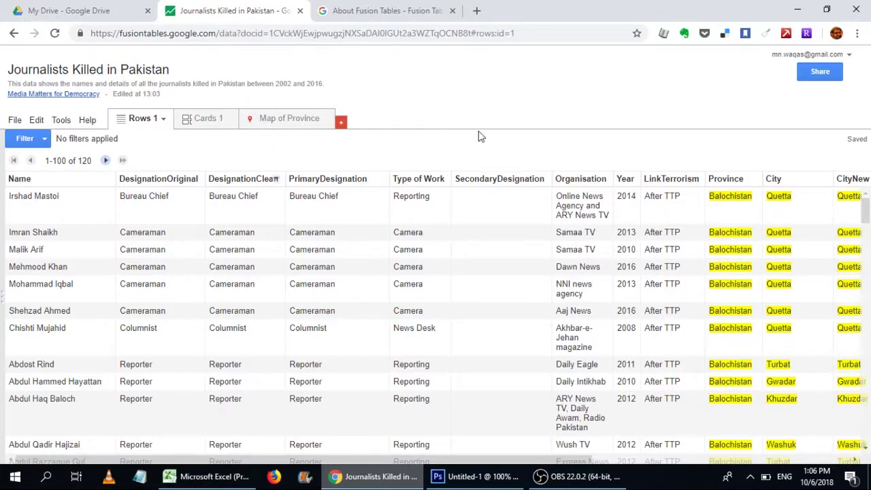
# Open the map of the Province column, geocode its rows, and examine the markers over Pakistan
pyautogui.click(276, 125)
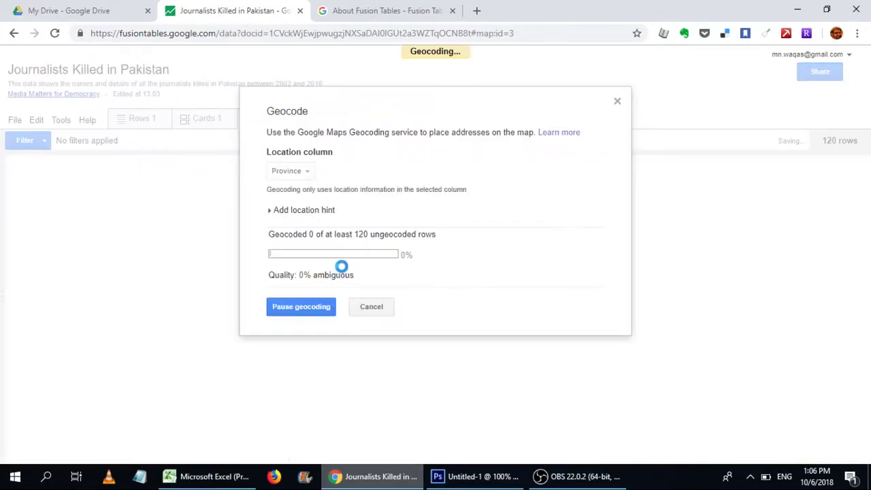
pyautogui.click(300, 307)
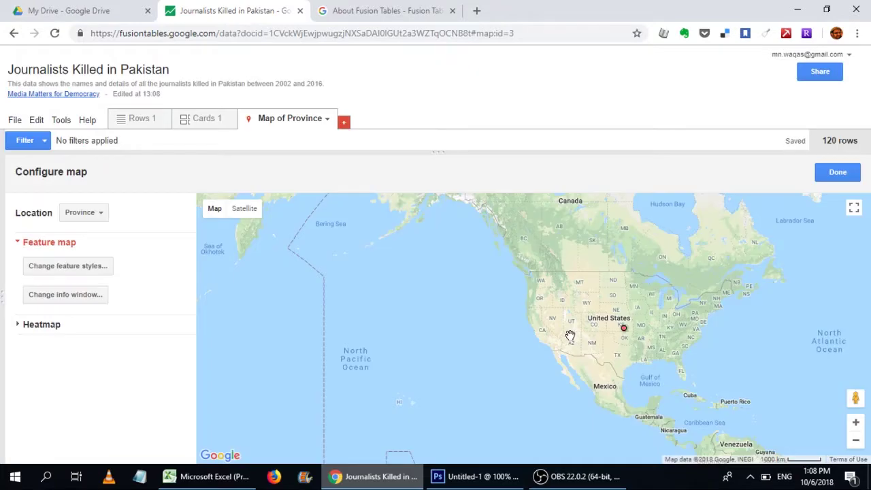
pyautogui.moveTo(570, 335); pyautogui.dragTo(245, 303)
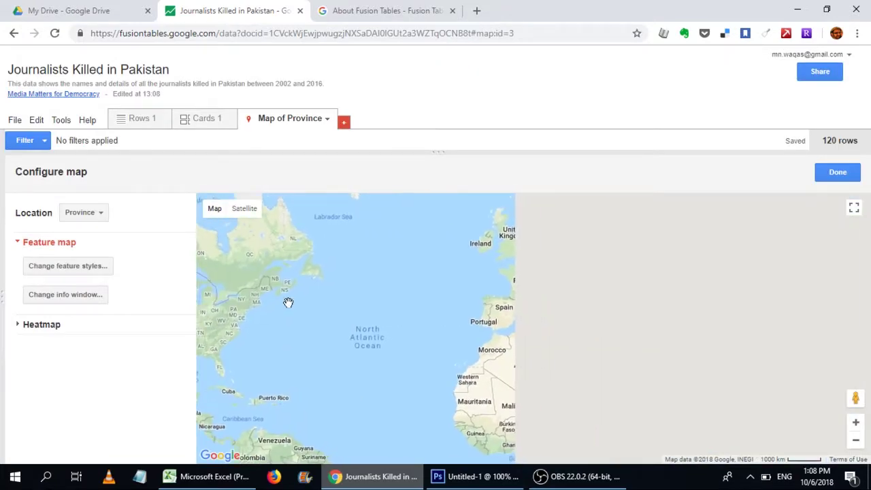
pyautogui.moveTo(590, 306); pyautogui.dragTo(386, 302)
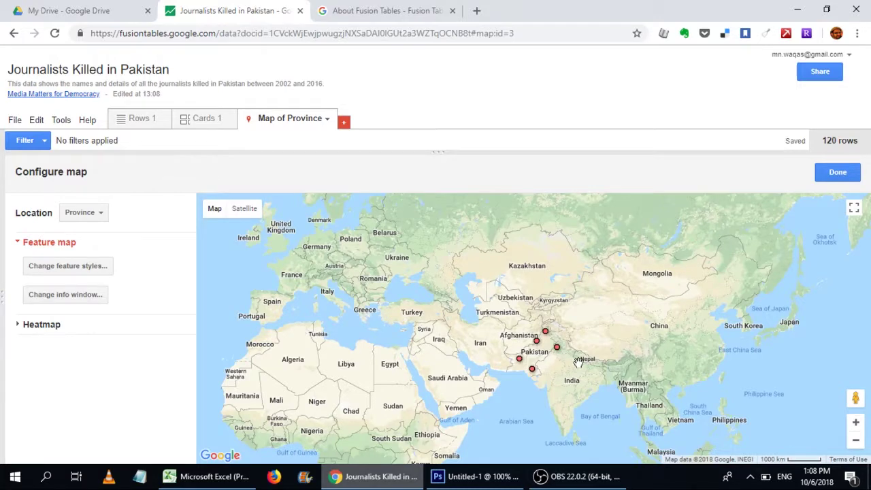
pyautogui.click(856, 424)
pyautogui.moveTo(715, 383); pyautogui.dragTo(677, 333)
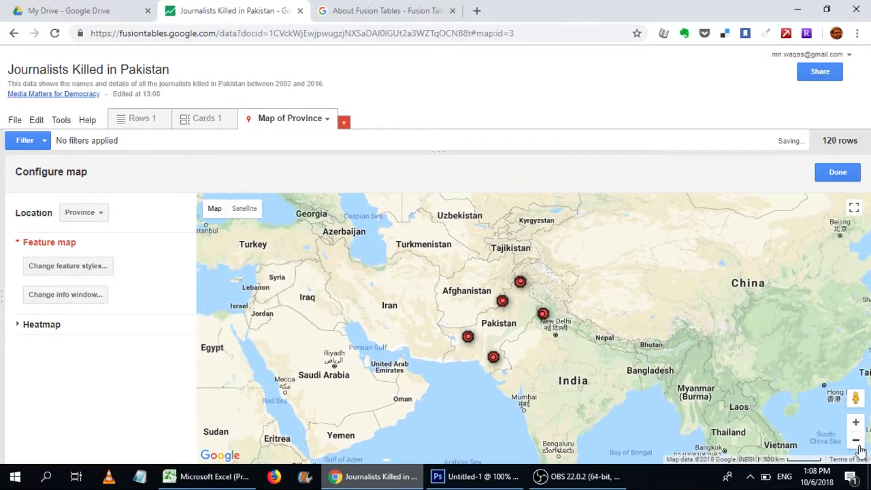
pyautogui.click(855, 424)
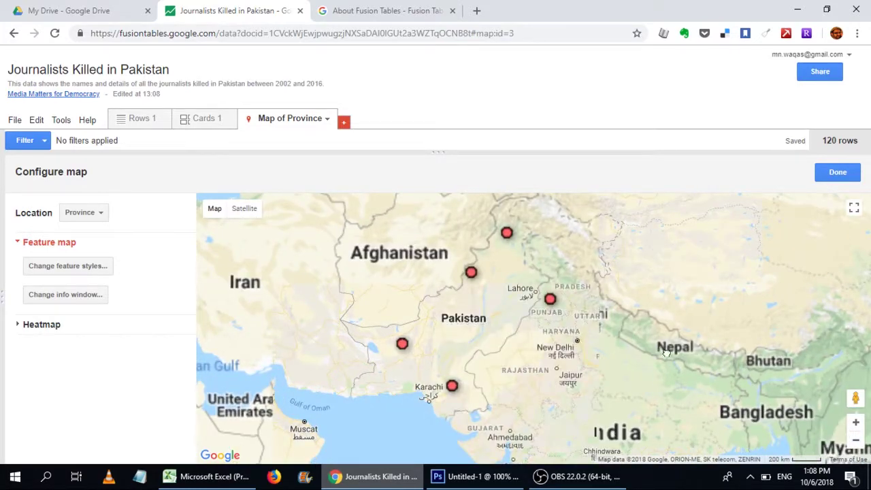
pyautogui.moveTo(637, 337); pyautogui.dragTo(665, 352)
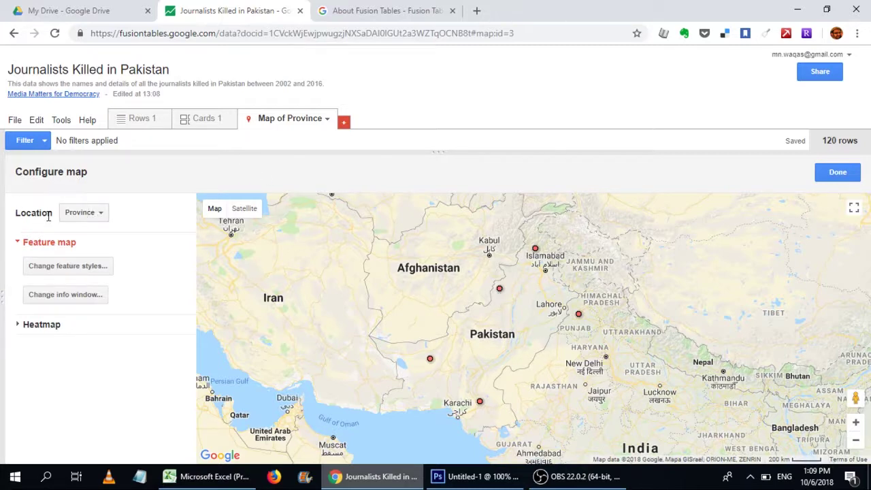
# Set the map's location column to CityNew
pyautogui.click(98, 216)
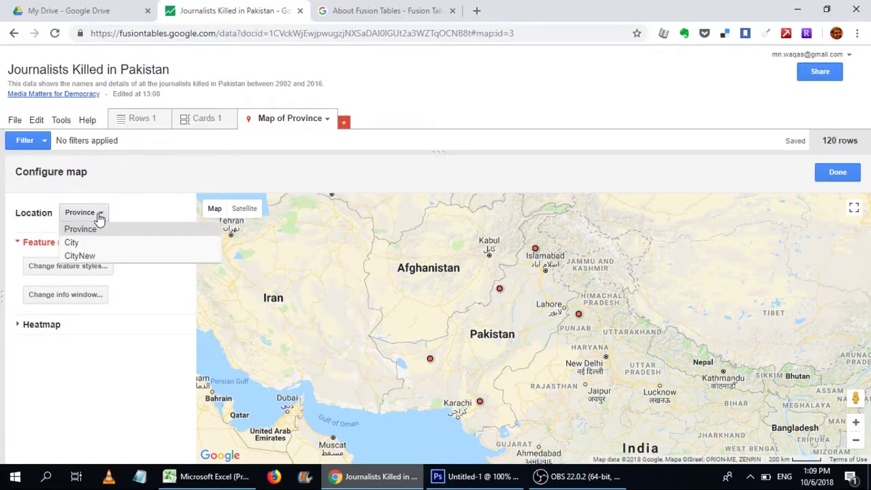
pyautogui.click(96, 256)
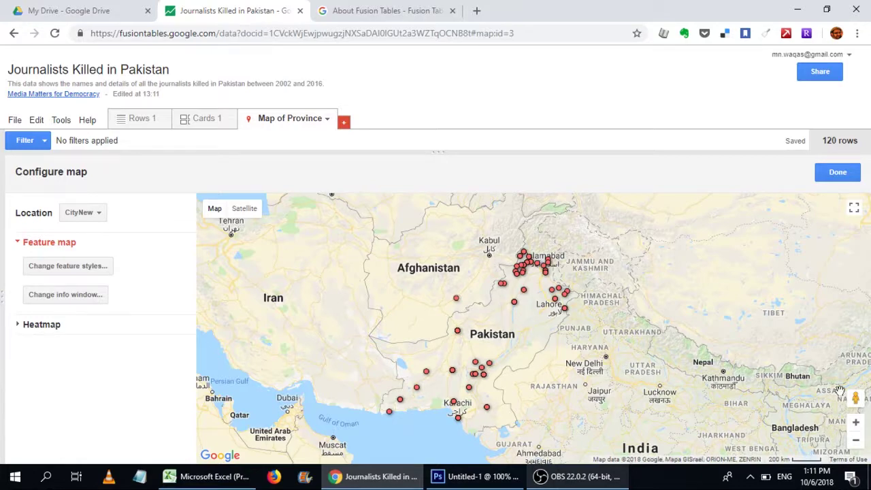
# Read the details of the marker west of Faisalabad and examine the city markers across Pakistan and Afghanistan
pyautogui.click(855, 423)
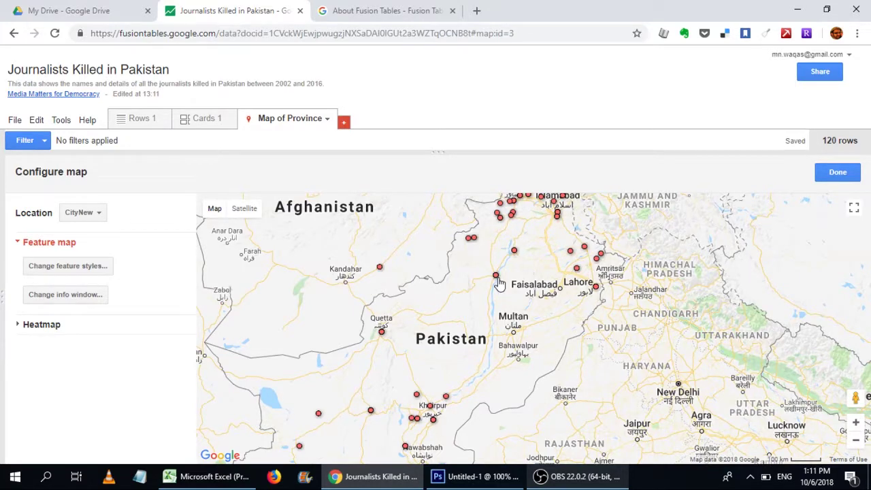
pyautogui.click(497, 277)
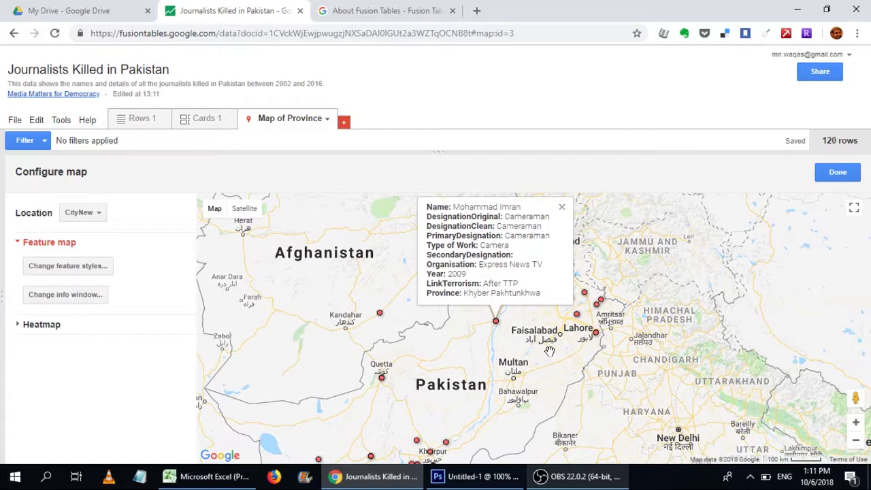
pyautogui.click(561, 208)
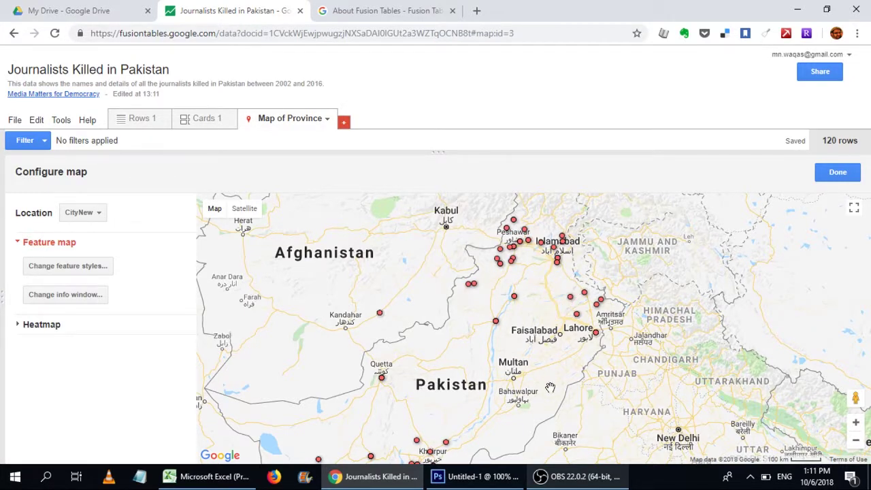
pyautogui.moveTo(538, 381); pyautogui.dragTo(575, 339)
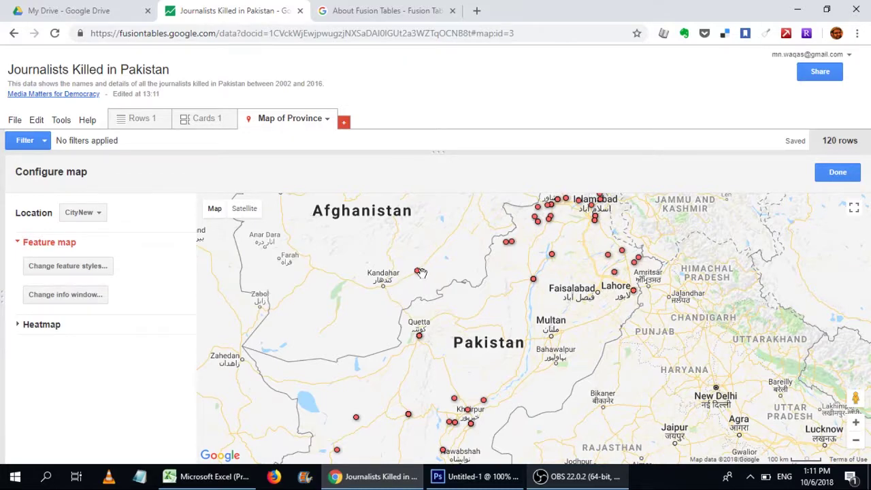
pyautogui.moveTo(466, 230); pyautogui.dragTo(490, 280)
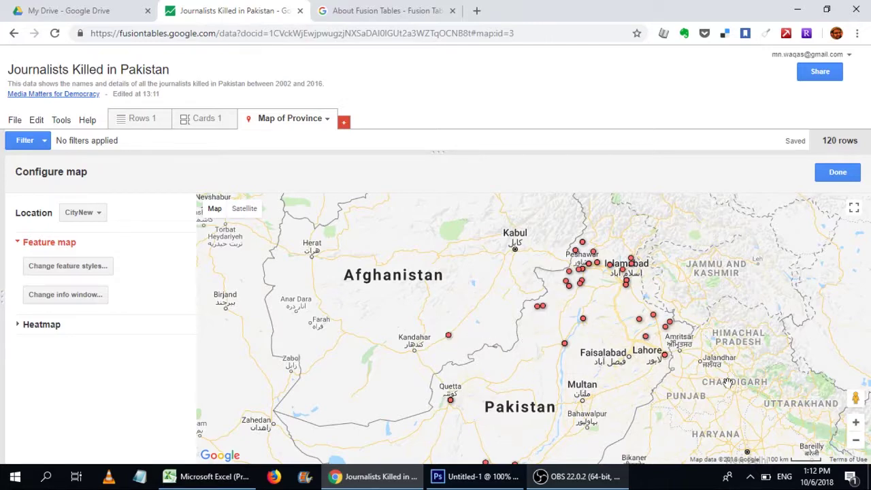
# Read the details of the marker plotted in southern India to check which province it belongs to
pyautogui.click(857, 441)
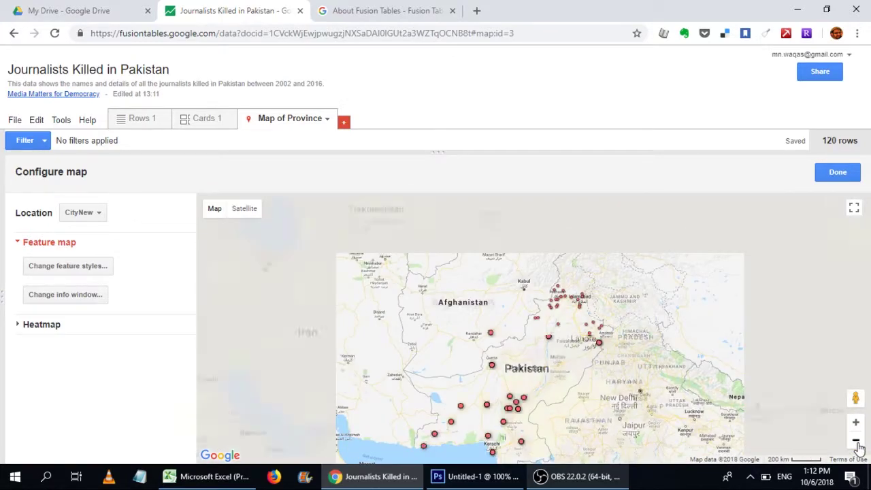
pyautogui.click(855, 442)
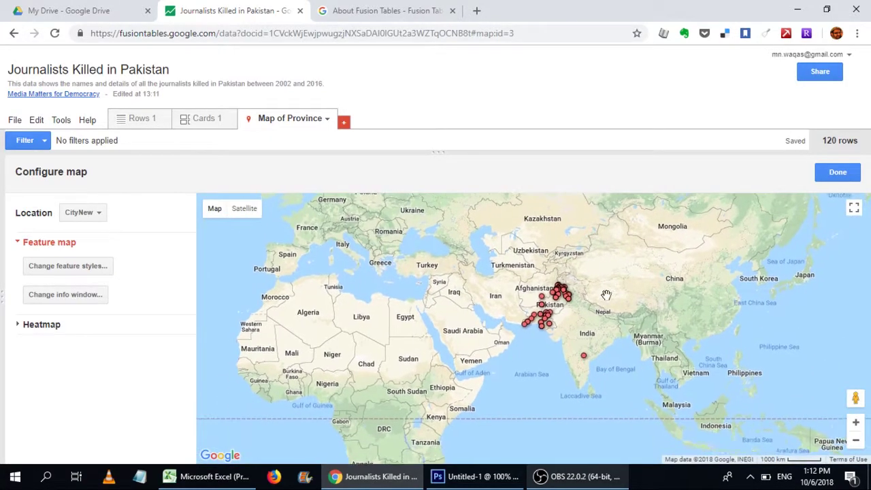
pyautogui.click(582, 354)
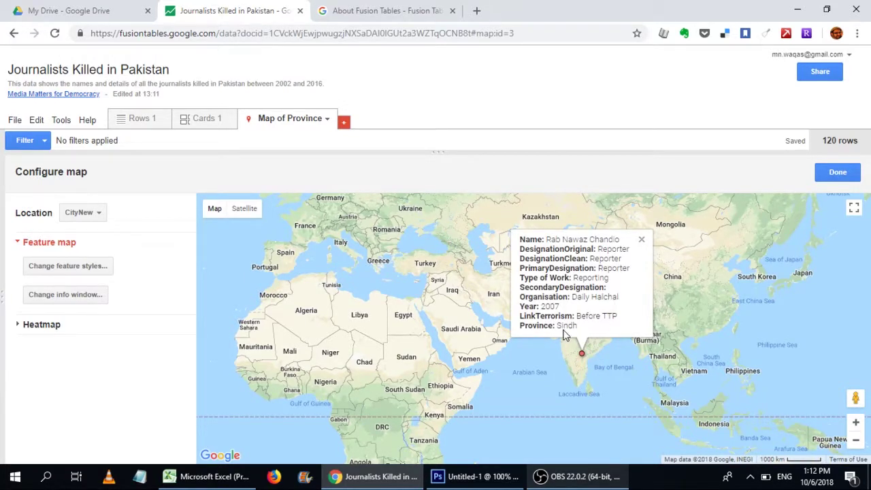
pyautogui.click(642, 243)
pyautogui.moveTo(734, 367); pyautogui.dragTo(776, 386)
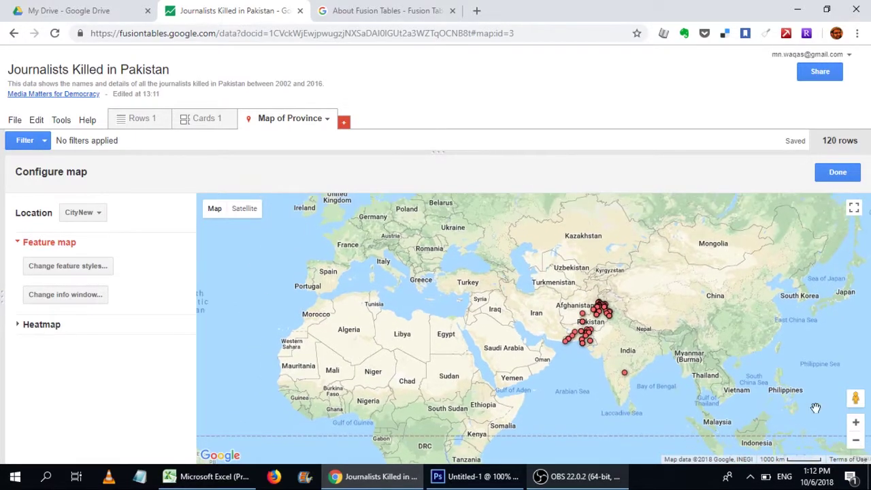
# Survey the world map for markers outside Pakistan and examine those plotted in the United States
pyautogui.doubleClick(855, 443)
pyautogui.moveTo(622, 311); pyautogui.dragTo(601, 315)
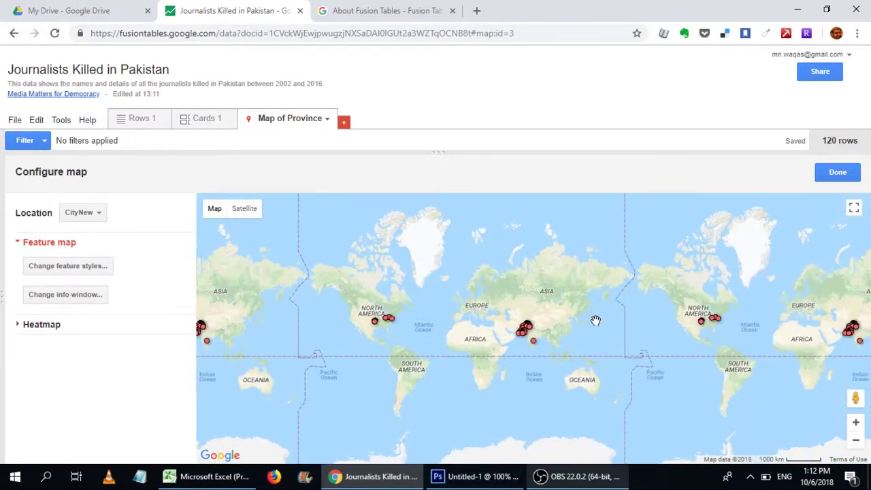
pyautogui.doubleClick(855, 422)
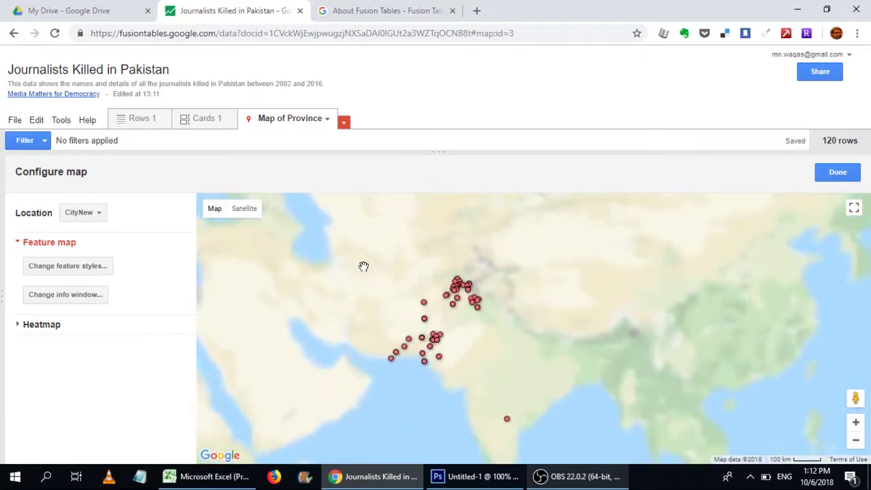
pyautogui.moveTo(651, 302); pyautogui.dragTo(724, 311)
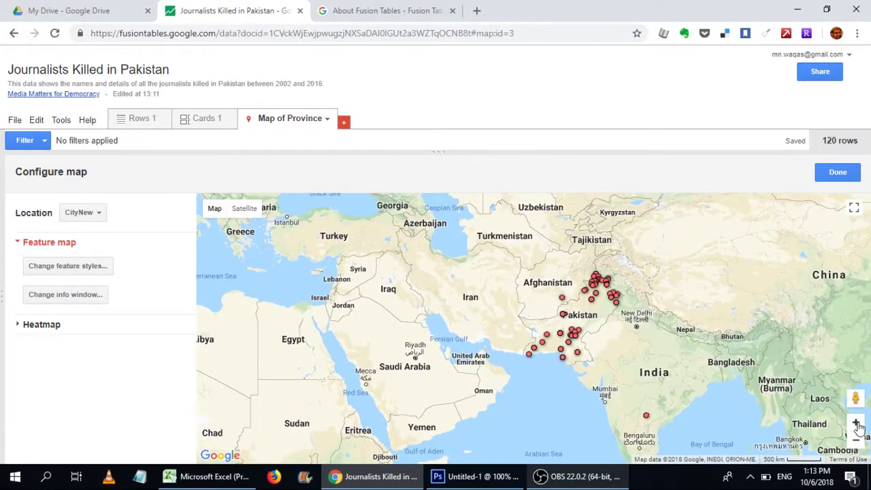
pyautogui.click(856, 441)
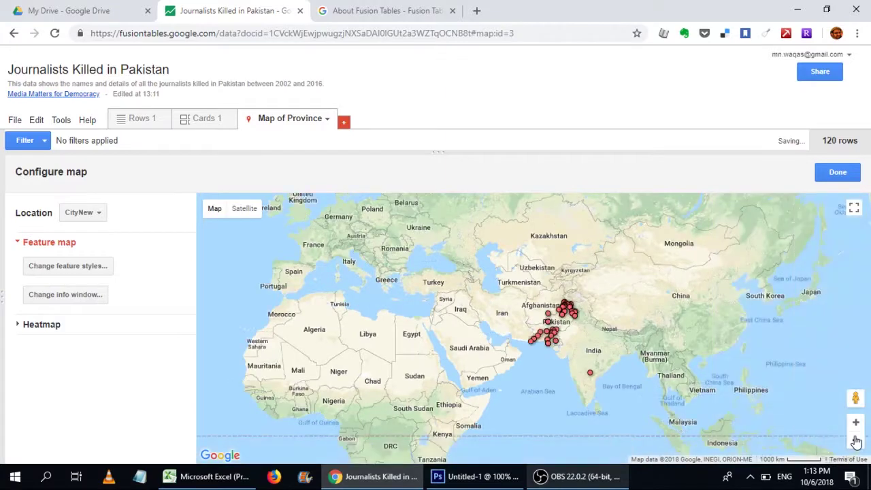
pyautogui.moveTo(647, 318); pyautogui.dragTo(717, 322)
pyautogui.moveTo(424, 268)
pyautogui.mouseDown()
pyautogui.moveTo(564, 322)
pyautogui.moveTo(632, 325)
pyautogui.mouseUp()
pyautogui.moveTo(481, 327); pyautogui.dragTo(552, 338)
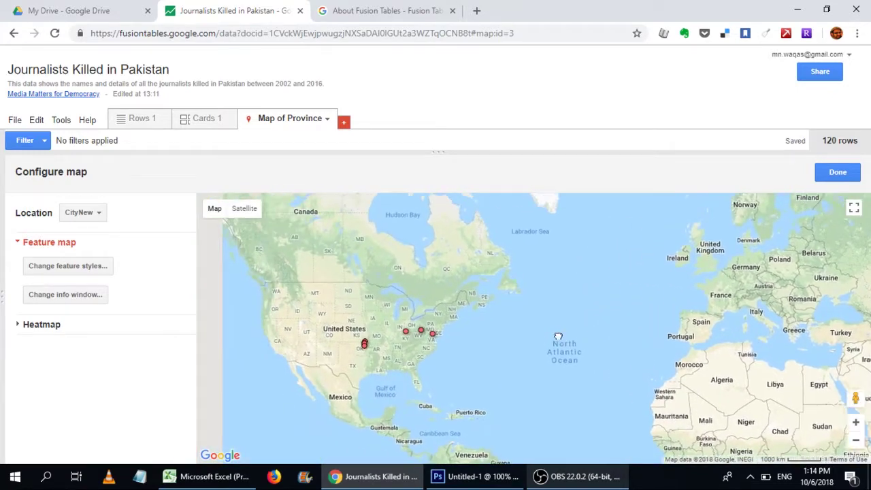
pyautogui.moveTo(368, 365); pyautogui.dragTo(386, 366)
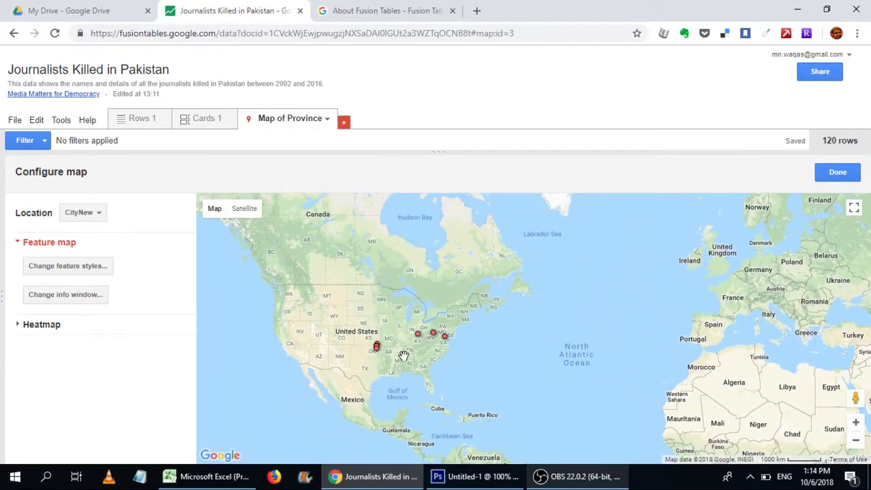
pyautogui.click(856, 421)
pyautogui.moveTo(397, 367); pyautogui.dragTo(517, 366)
pyautogui.moveTo(347, 367); pyautogui.dragTo(359, 368)
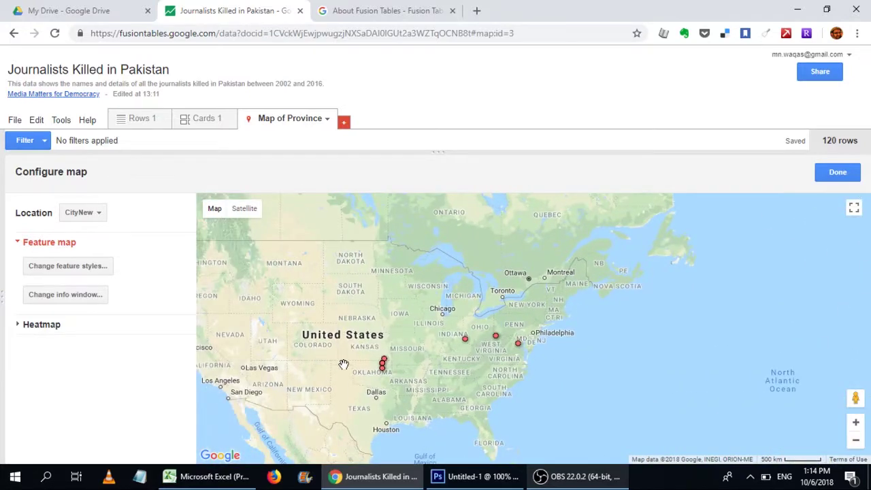
pyautogui.click(856, 422)
pyautogui.moveTo(557, 378); pyautogui.dragTo(713, 347)
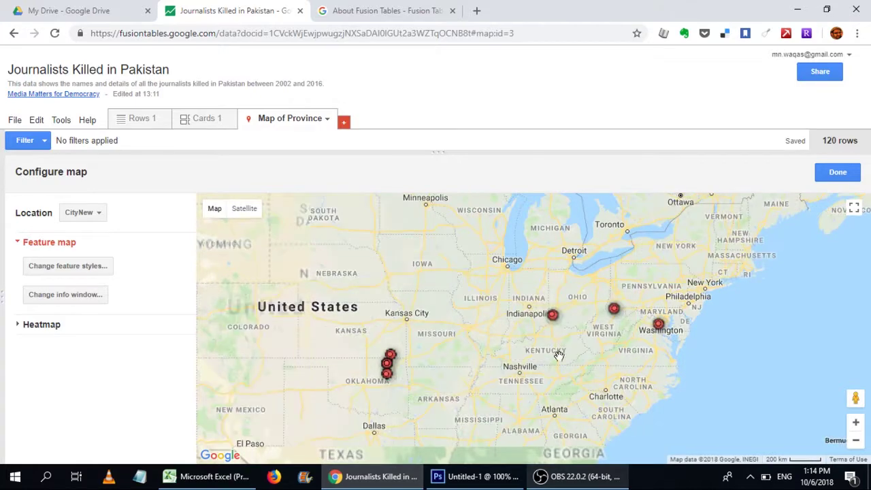
# In the table rows, change the CityNew column's type to Text and save the column settings
pyautogui.click(144, 119)
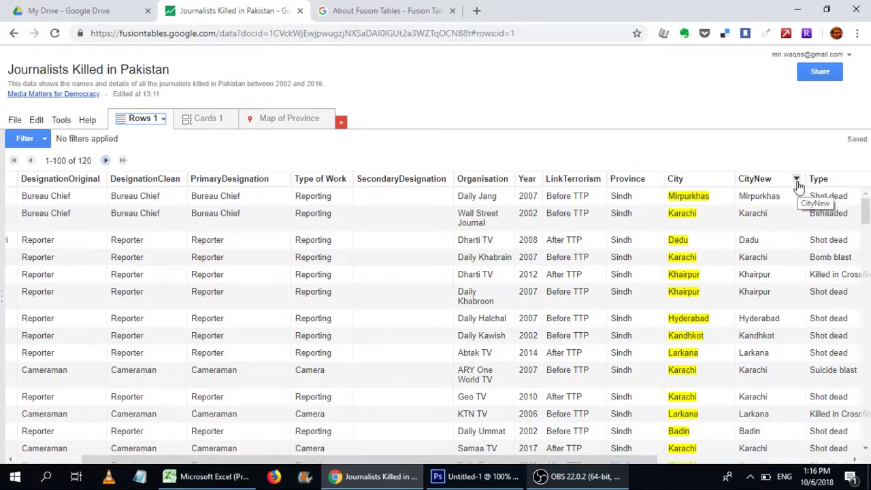
pyautogui.click(796, 179)
pyautogui.click(796, 178)
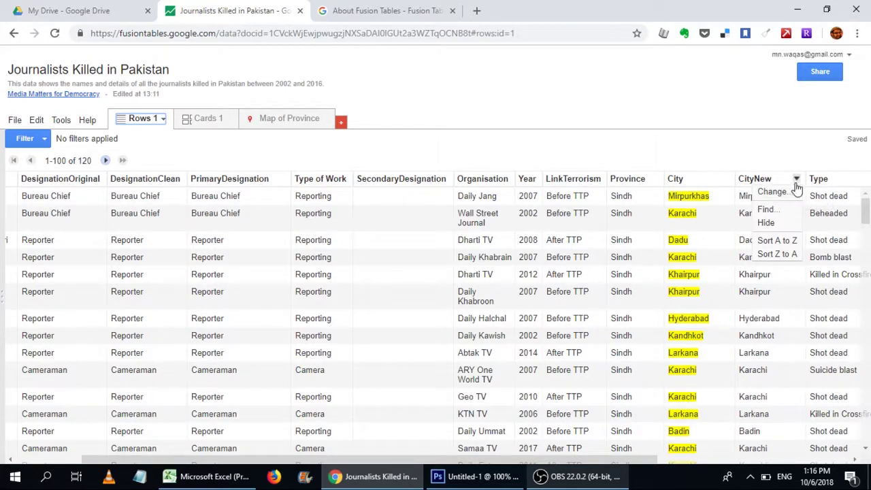
pyautogui.click(789, 194)
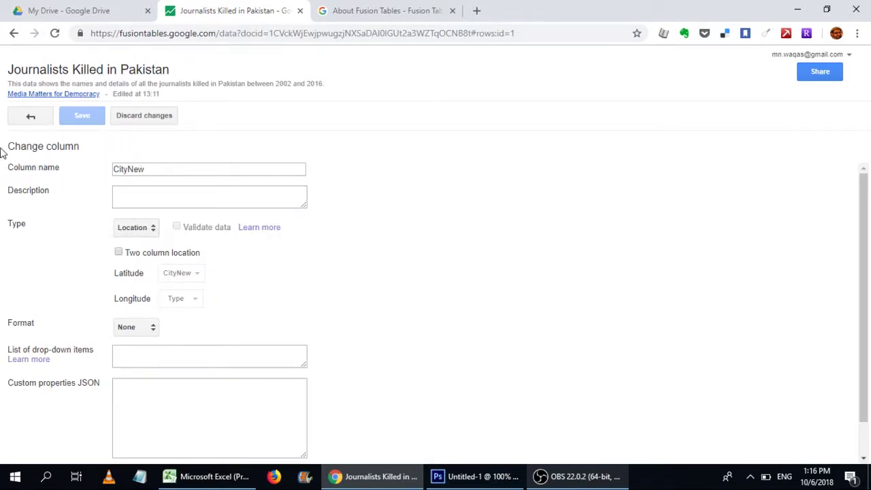
pyautogui.scroll(-1, 240, 318)
pyautogui.scroll(-1, 154, 249)
pyautogui.scroll(1, 157, 266)
pyautogui.click(149, 230)
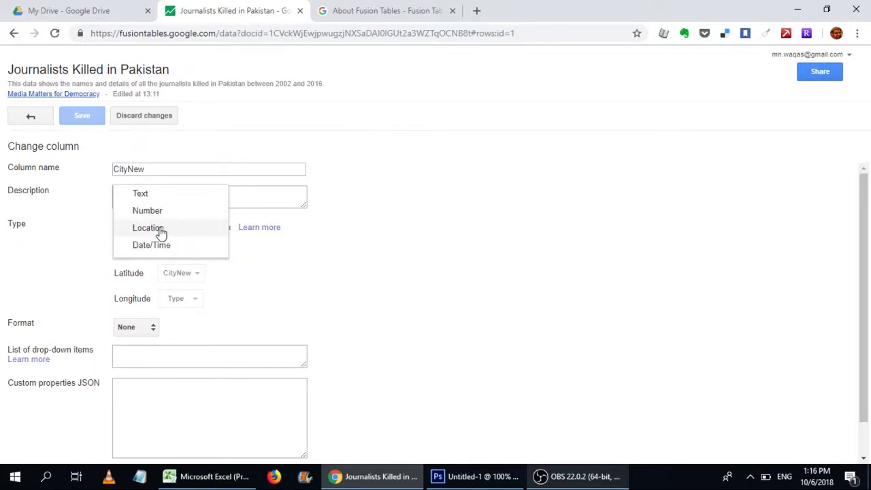
pyautogui.click(144, 196)
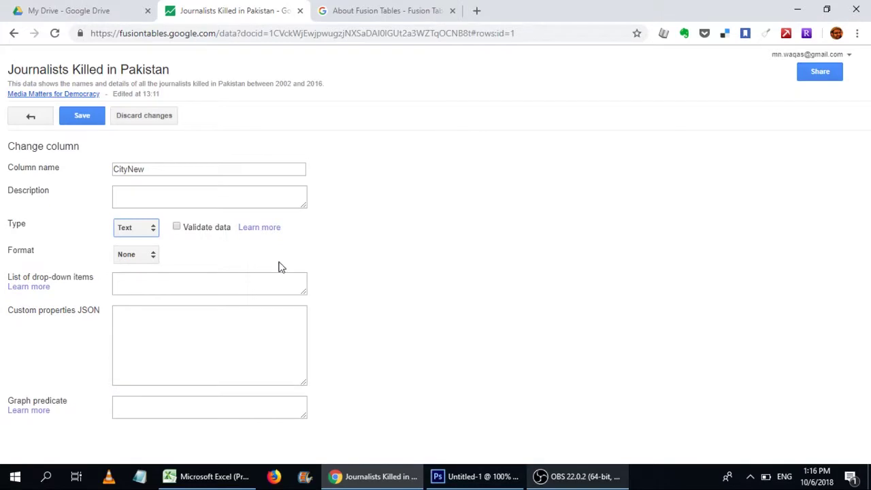
pyautogui.click(76, 124)
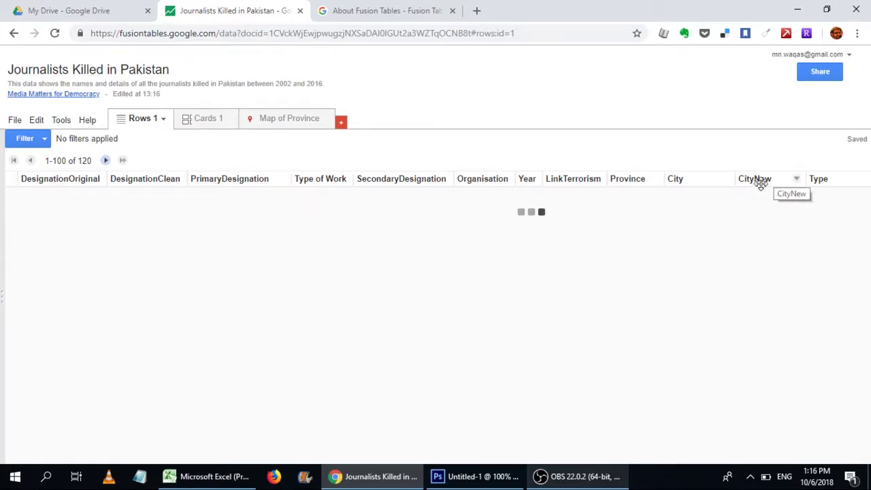
# Change the CityNew column's type to Location and save the column settings
pyautogui.click(796, 181)
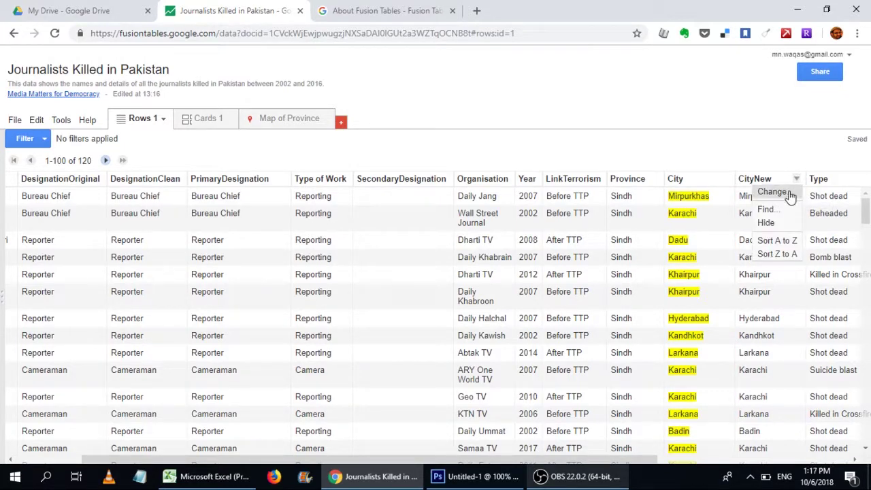
pyautogui.click(789, 195)
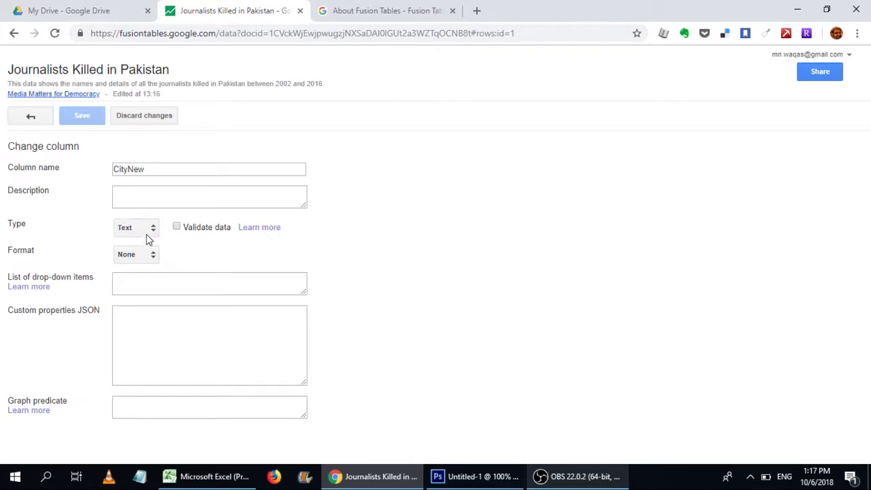
pyautogui.click(150, 229)
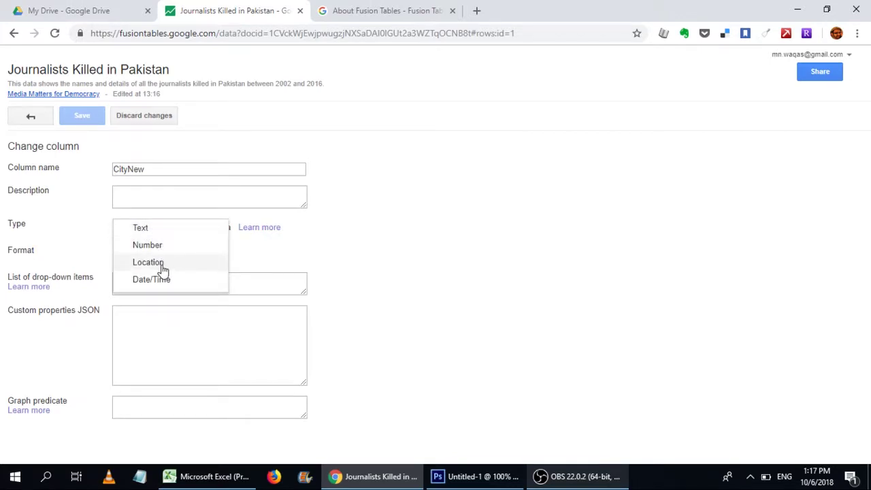
pyautogui.click(164, 265)
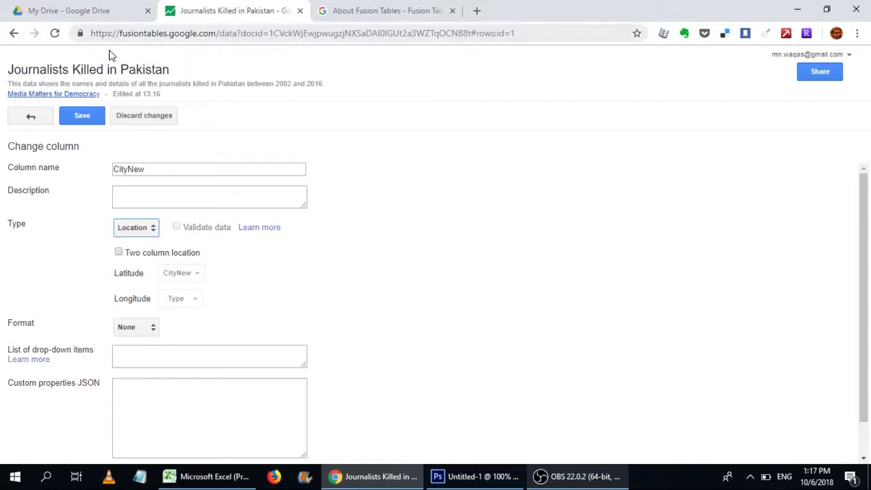
pyautogui.click(82, 115)
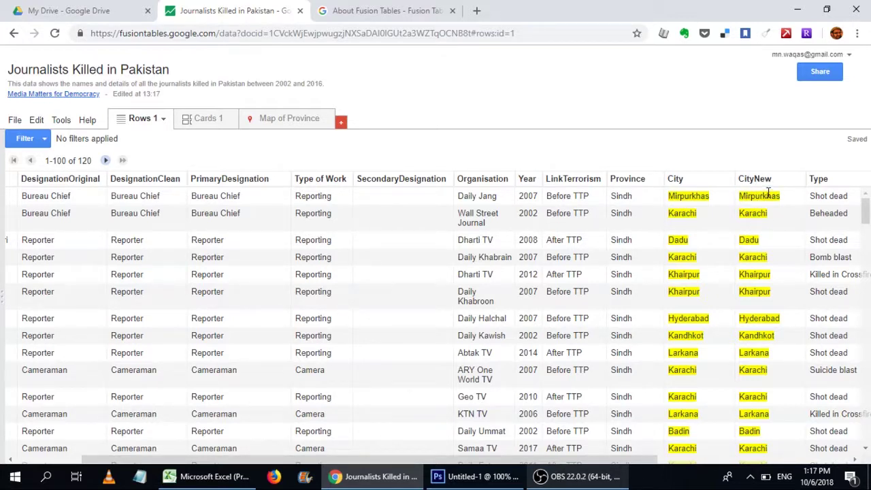
# Geocode the CityNew column using Pakistan as the location hint
pyautogui.click(15, 121)
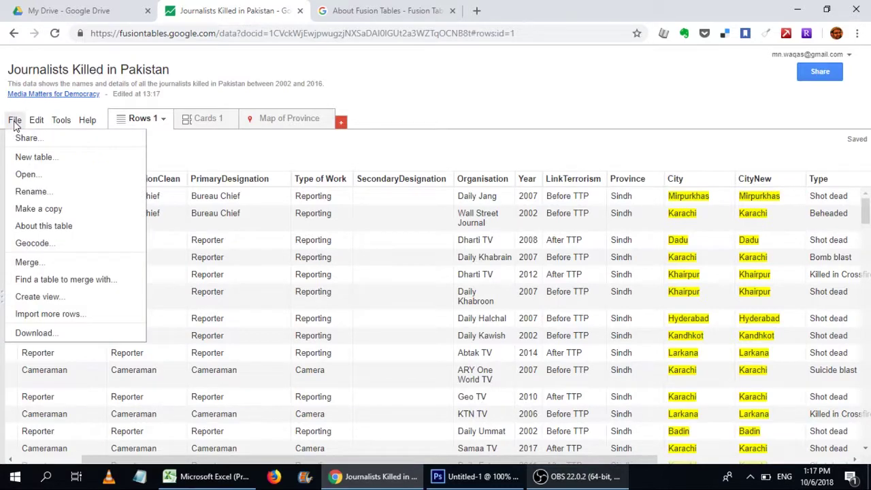
pyautogui.click(38, 245)
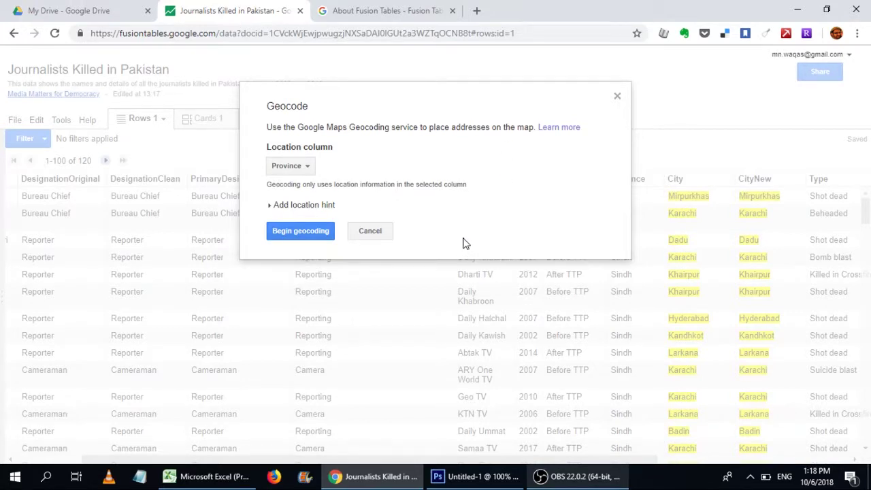
pyautogui.click(299, 167)
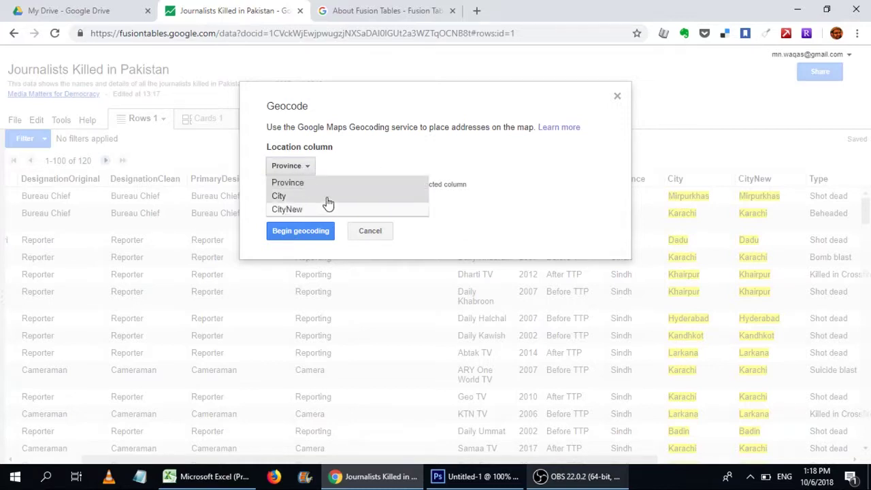
pyautogui.click(319, 211)
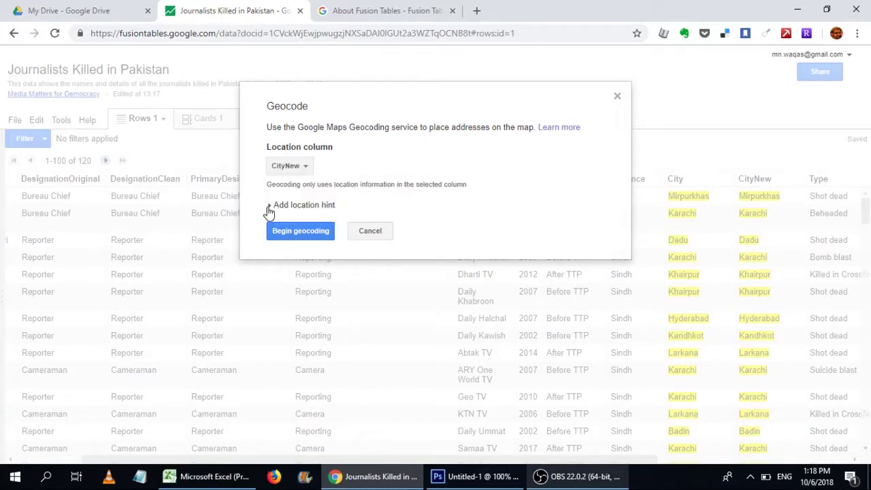
pyautogui.click(269, 212)
pyautogui.click(311, 223)
pyautogui.moveTo(328, 222); pyautogui.dragTo(260, 229)
pyautogui.click(351, 225)
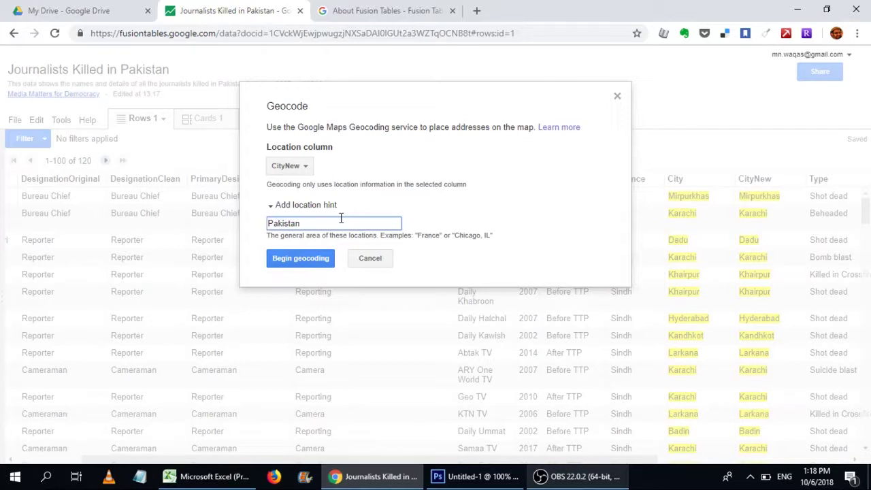
pyautogui.click(293, 267)
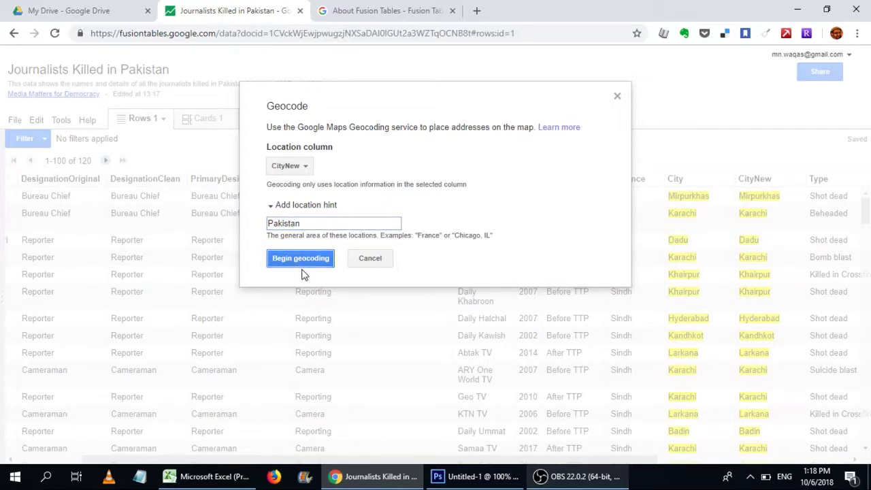
pyautogui.click(301, 266)
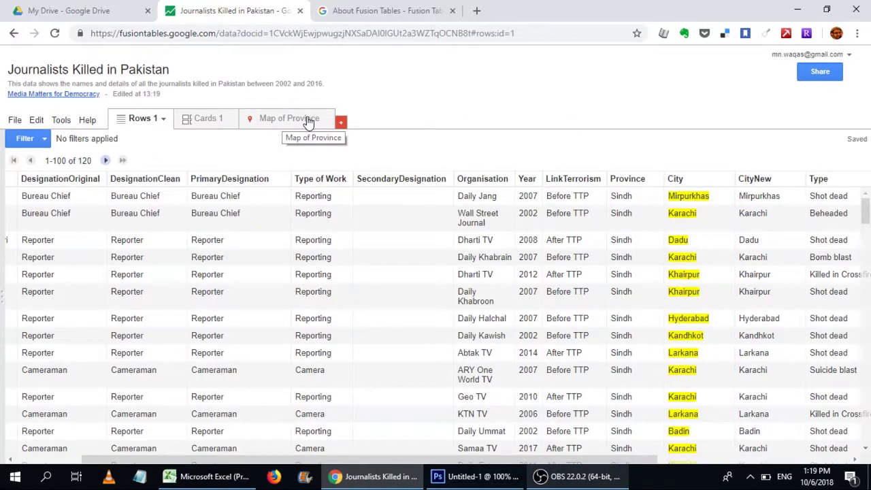
# In the Map of Province view, set the map's location column to CityNew
pyautogui.click(309, 119)
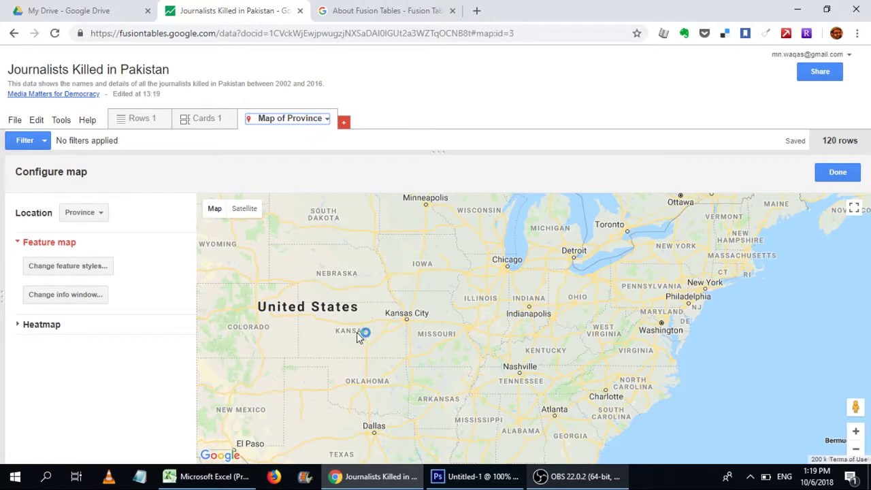
pyautogui.click(94, 215)
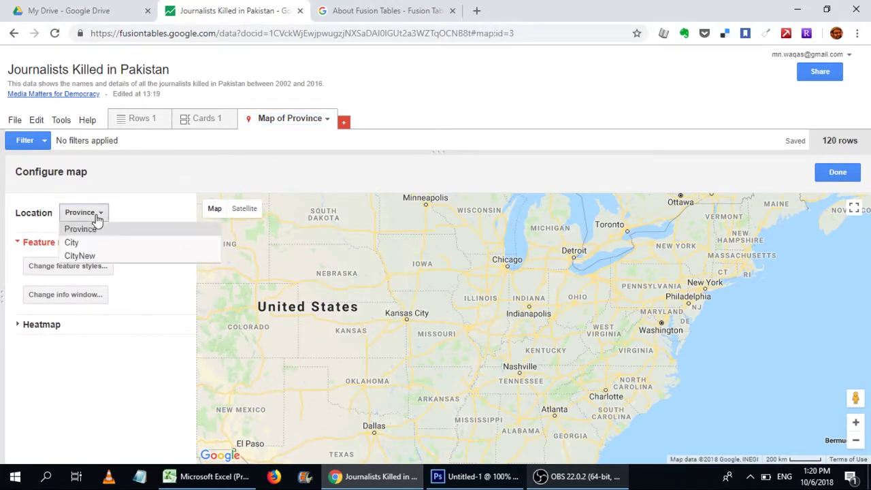
pyautogui.click(88, 255)
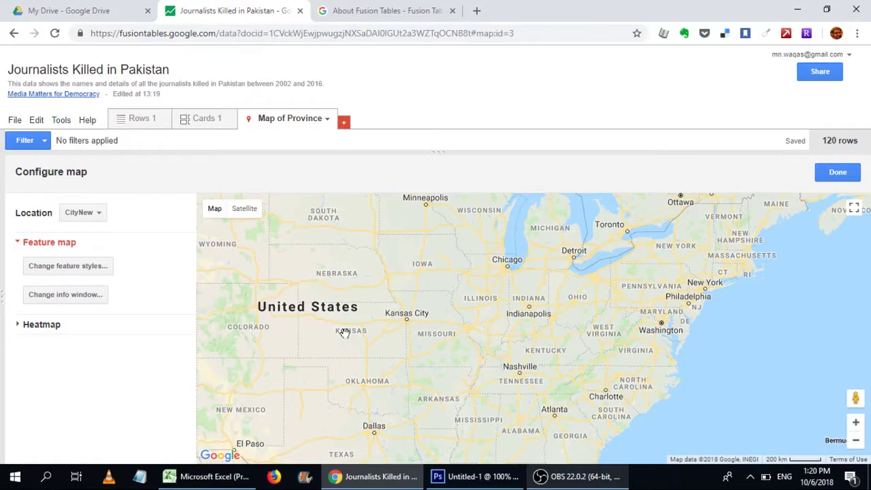
# Survey the world map for any CityNew markers plotted outside Pakistan
pyautogui.click(856, 441)
pyautogui.click(856, 441)
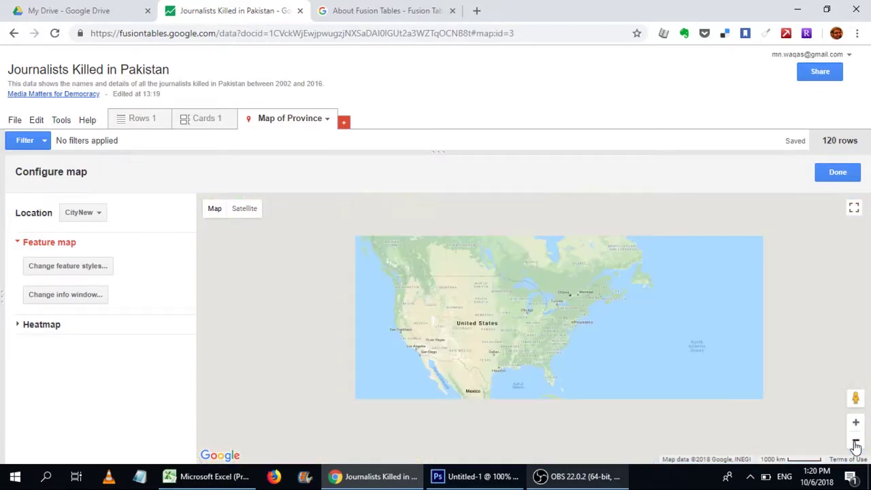
pyautogui.click(856, 441)
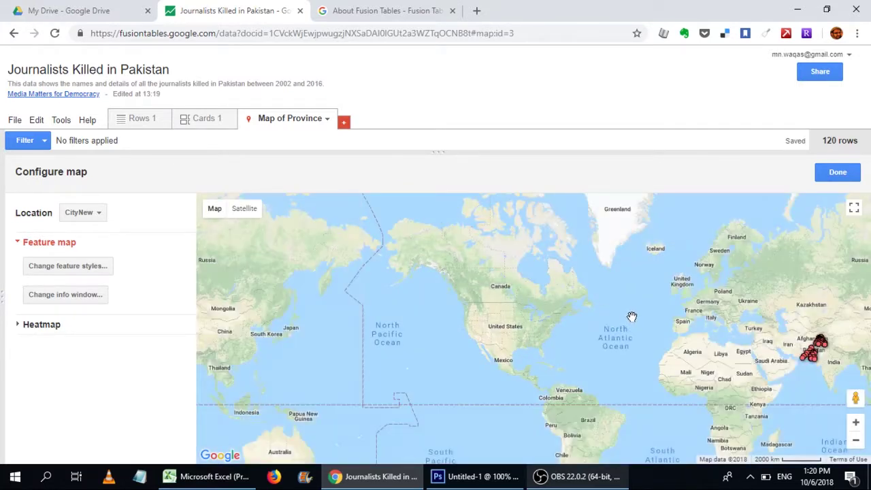
pyautogui.moveTo(632, 317); pyautogui.dragTo(367, 293)
pyautogui.click(856, 423)
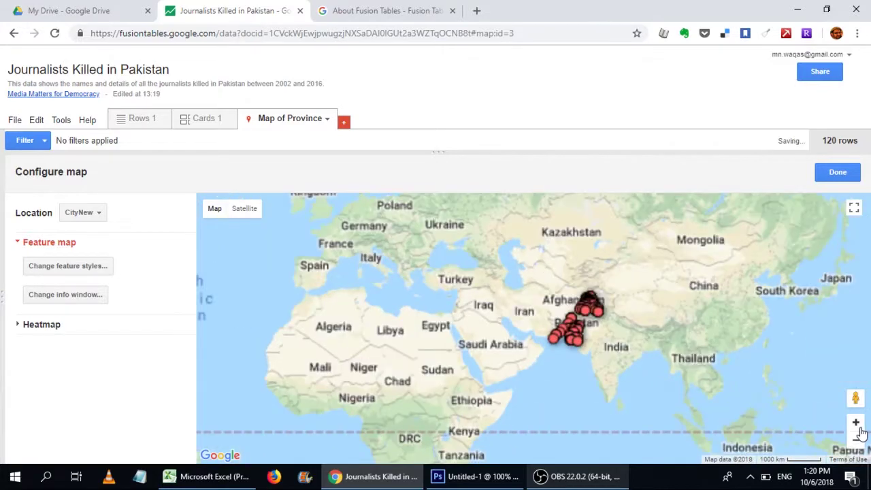
pyautogui.click(856, 423)
pyautogui.click(856, 423)
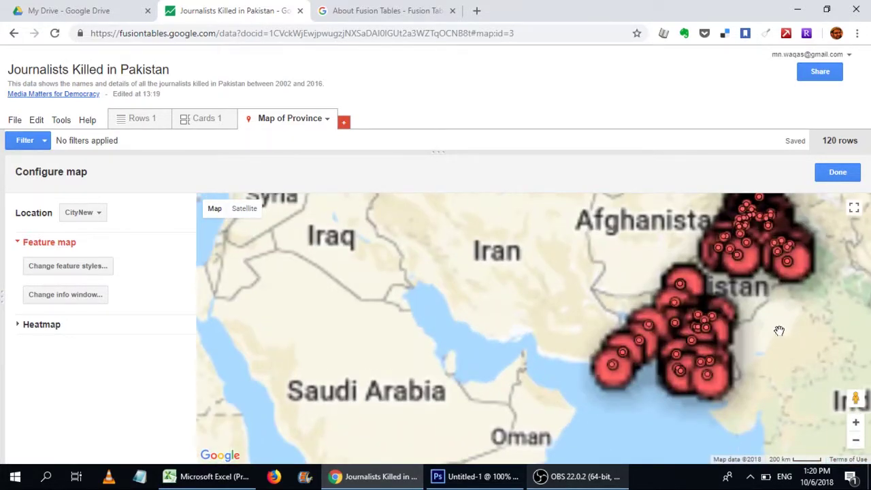
# Examine the markers across Pakistan and its neighbouring countries, and read the details of the marker just west of the Pakistan label
pyautogui.moveTo(718, 272); pyautogui.dragTo(641, 365)
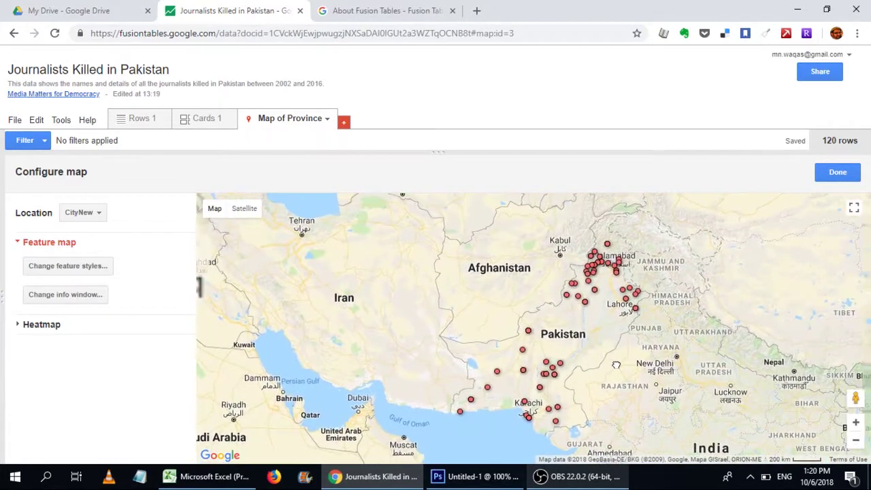
pyautogui.moveTo(674, 340); pyautogui.dragTo(583, 181)
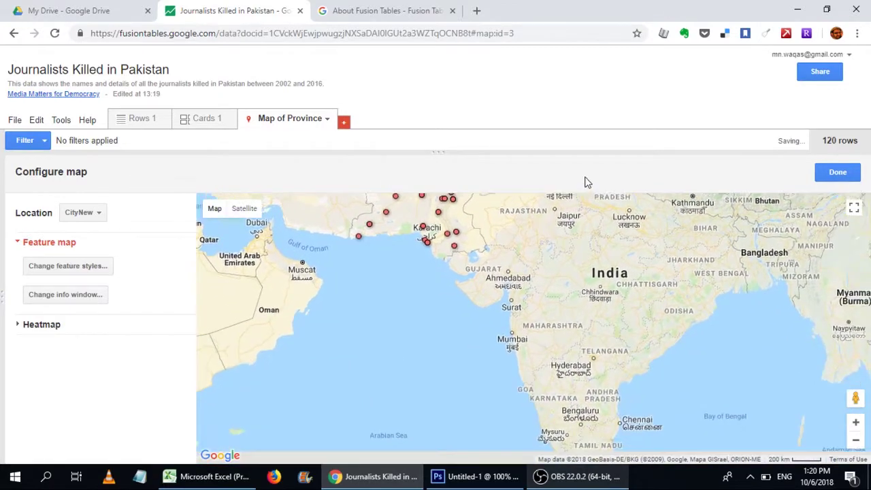
pyautogui.moveTo(618, 250); pyautogui.dragTo(633, 312)
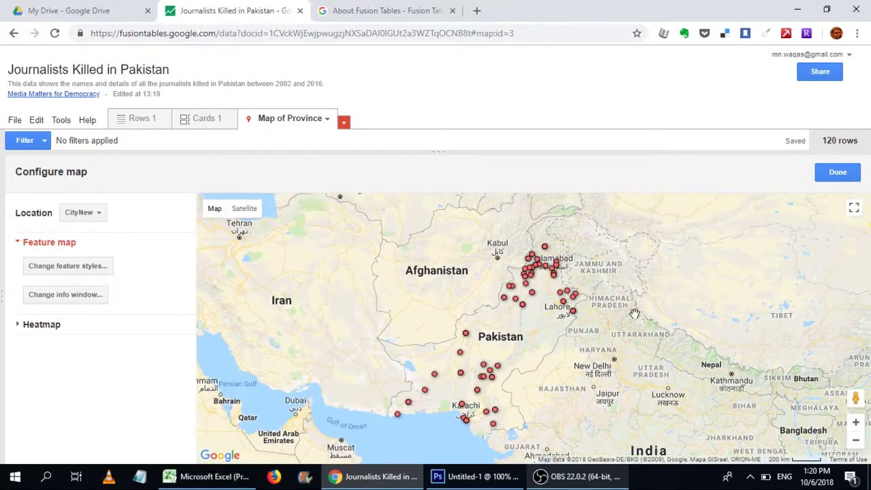
pyautogui.click(855, 422)
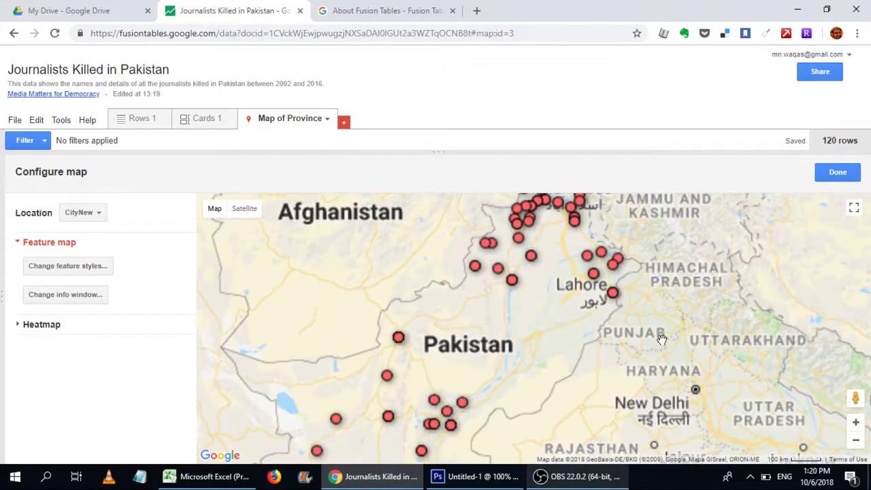
pyautogui.click(855, 440)
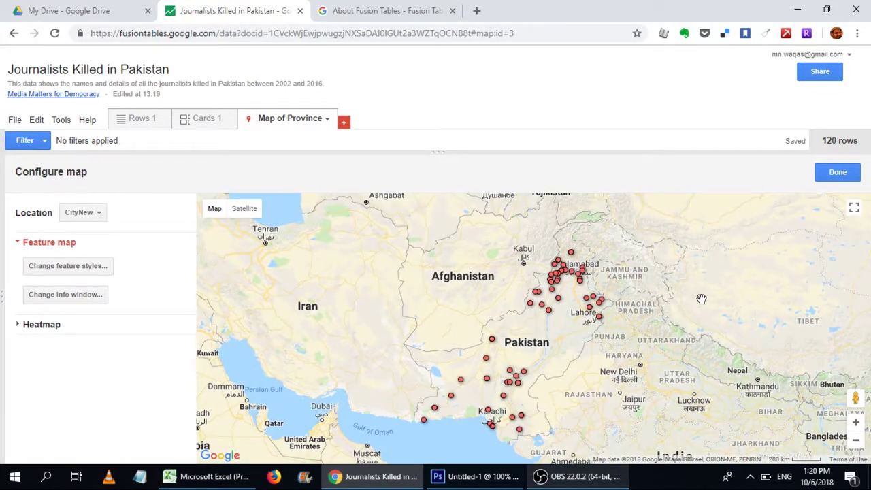
pyautogui.click(493, 341)
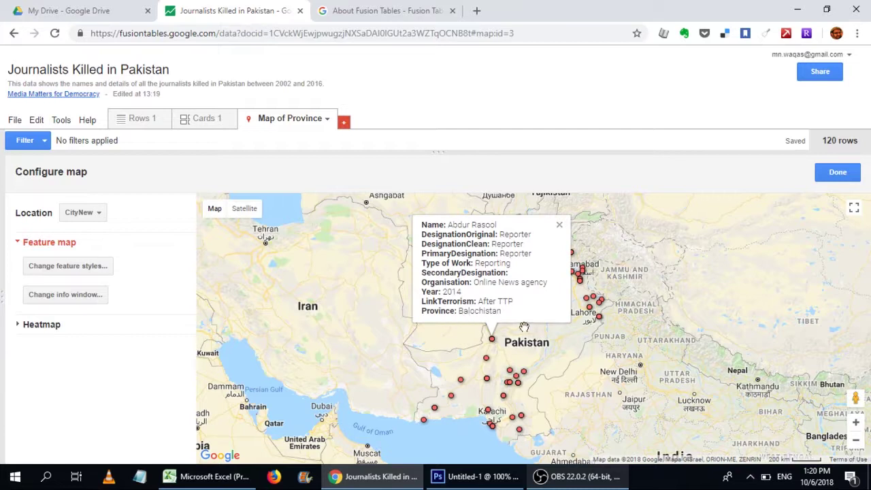
pyautogui.click(559, 225)
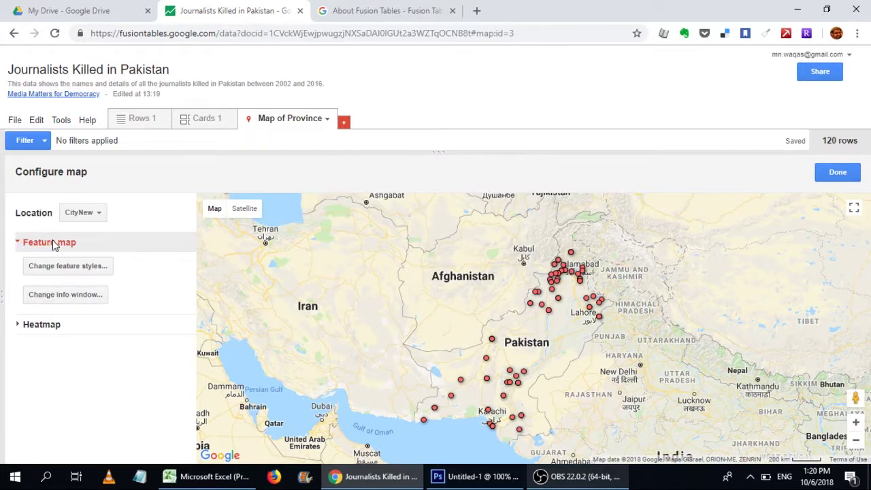
# Remove DesignationOriginal, DesignationClean, Type of Work and SecondaryDesignation from the map's info window layout
pyautogui.click(87, 296)
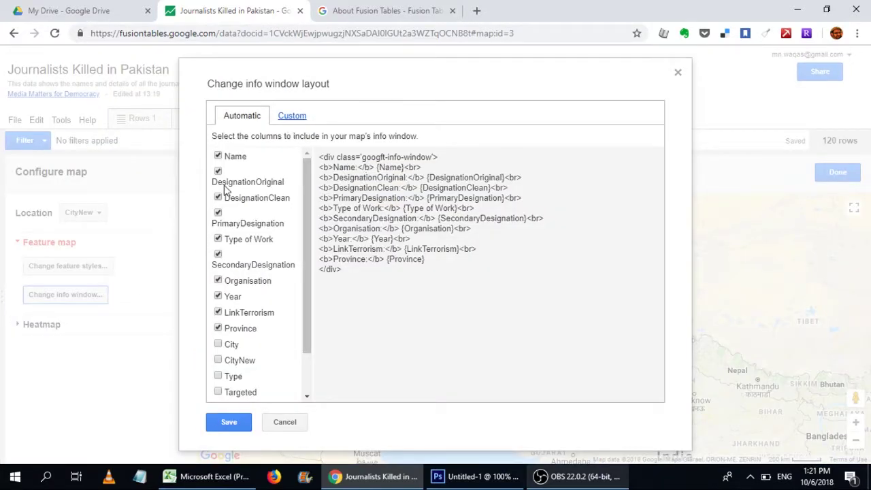
pyautogui.scroll(-1, 310, 211)
pyautogui.scroll(2, 302, 195)
pyautogui.click(218, 172)
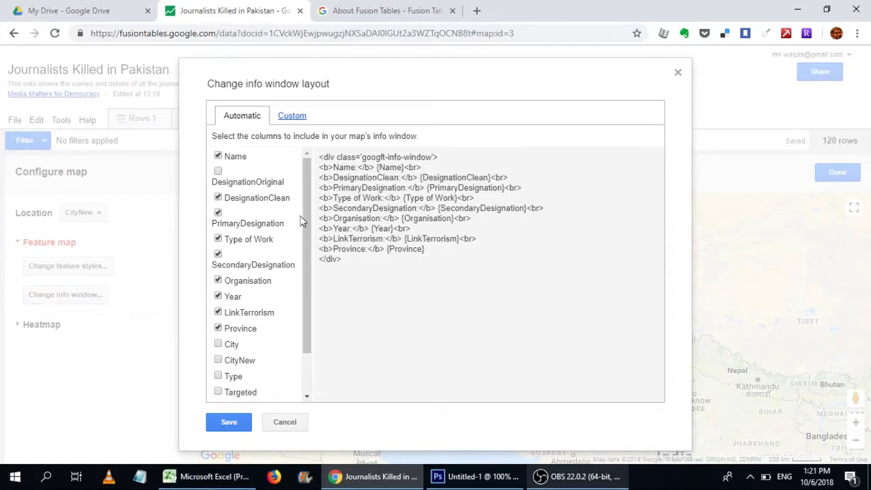
pyautogui.click(218, 198)
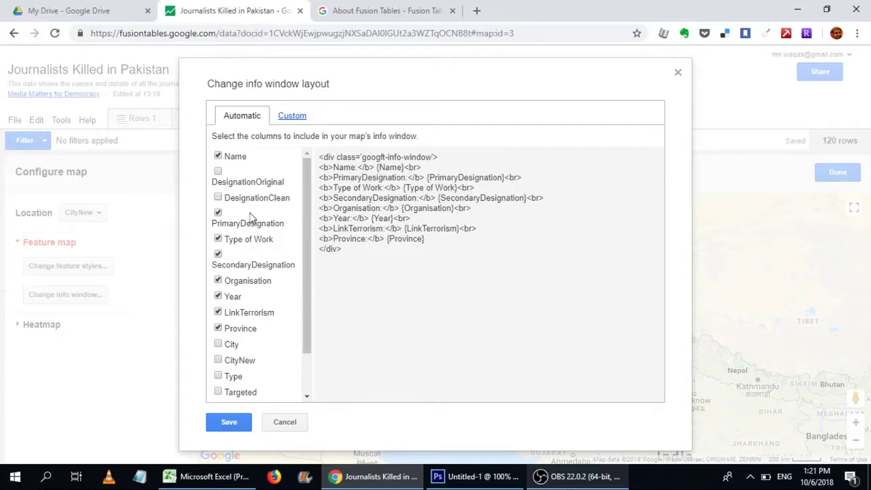
pyautogui.click(218, 239)
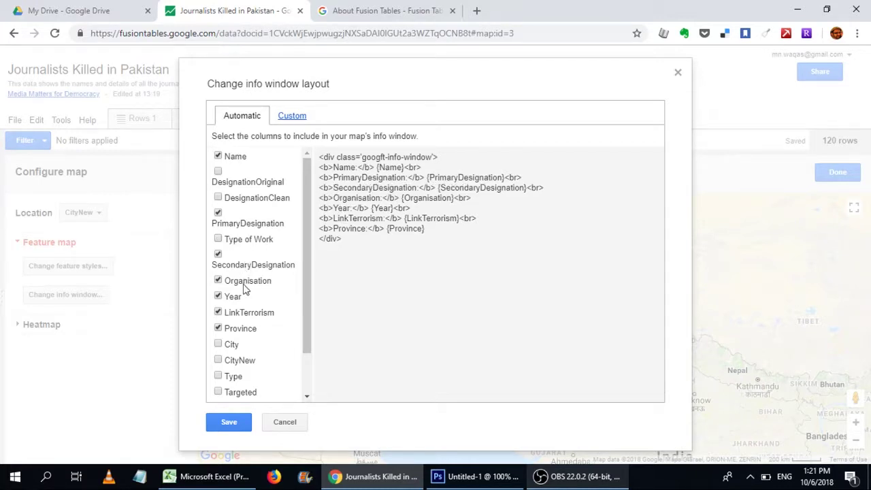
pyautogui.click(228, 259)
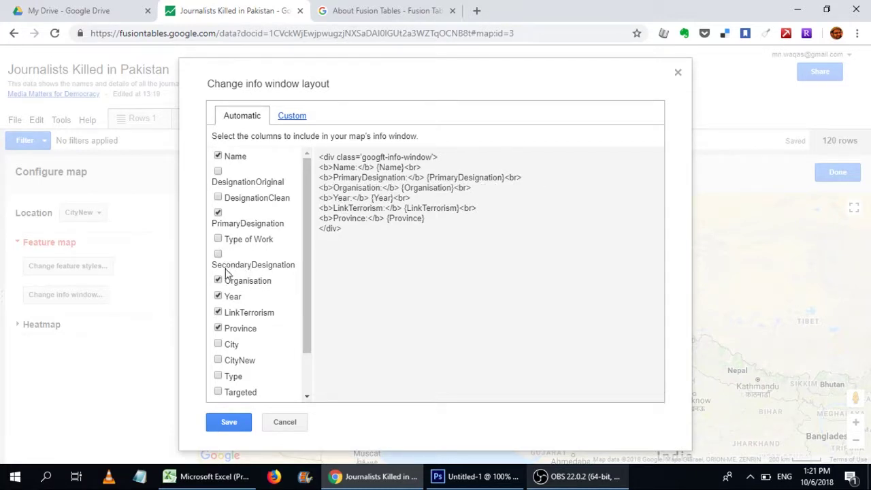
# In the info window layout, exclude LinkTerrorism and Province and include CityNew
pyautogui.moveTo(305, 269); pyautogui.dragTo(298, 315)
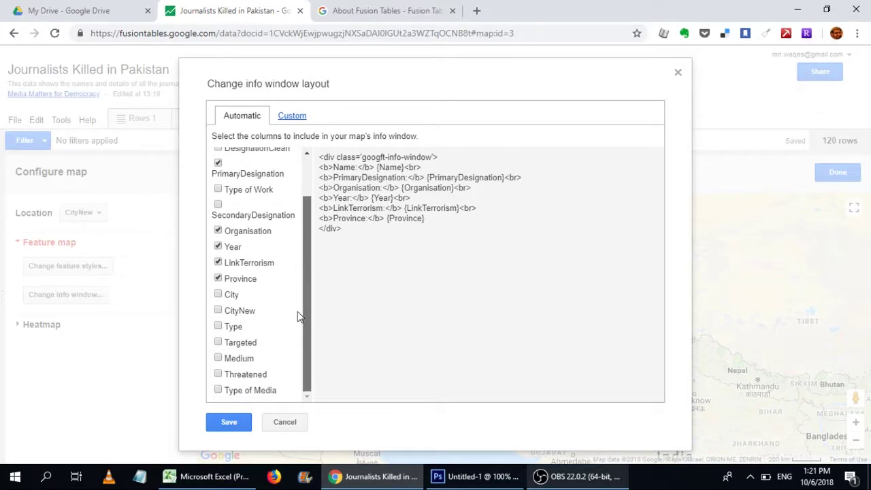
pyautogui.click(219, 264)
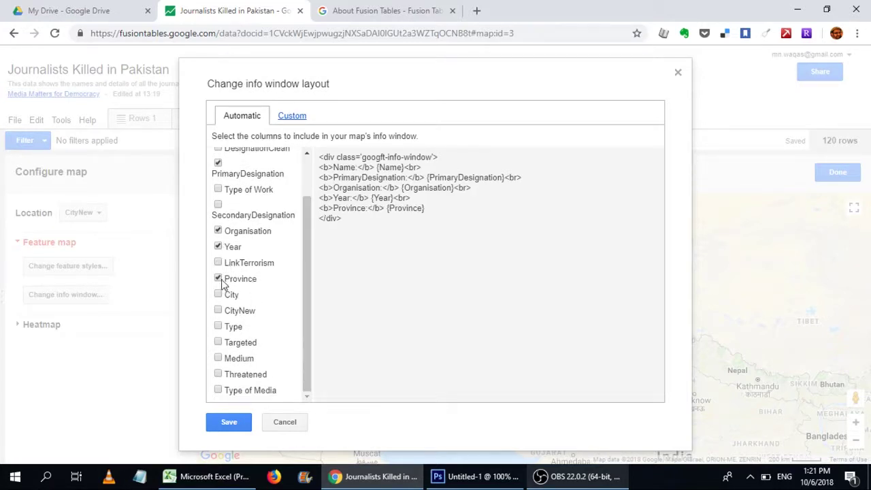
pyautogui.click(218, 279)
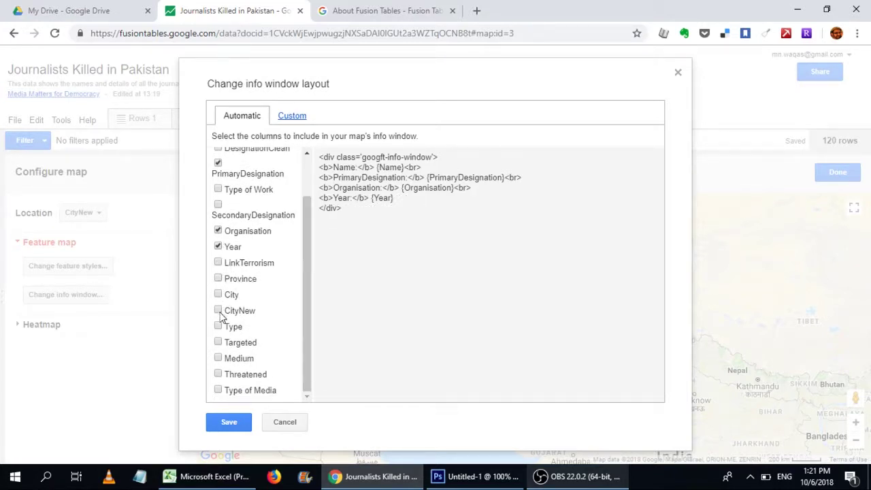
pyautogui.click(219, 310)
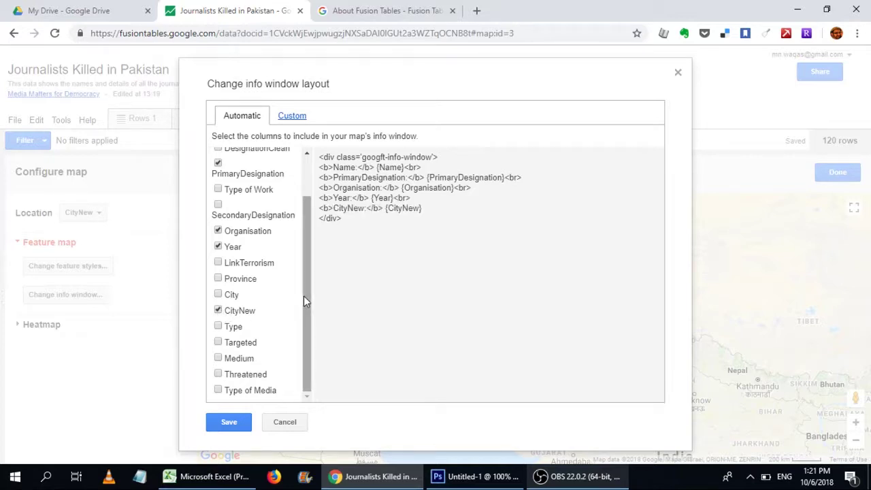
# Add the Targeted and Threatened columns to the saved info window layout and check it on the marker just west of the Pakistan label
pyautogui.click(219, 343)
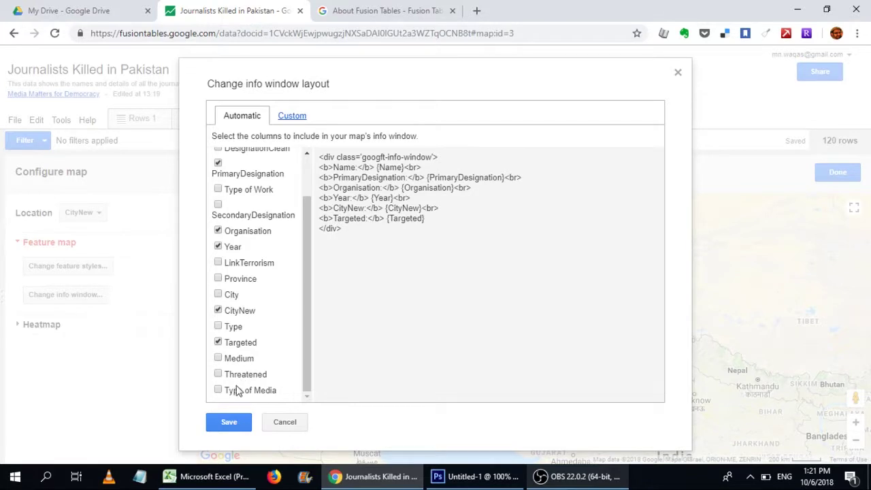
pyautogui.click(218, 375)
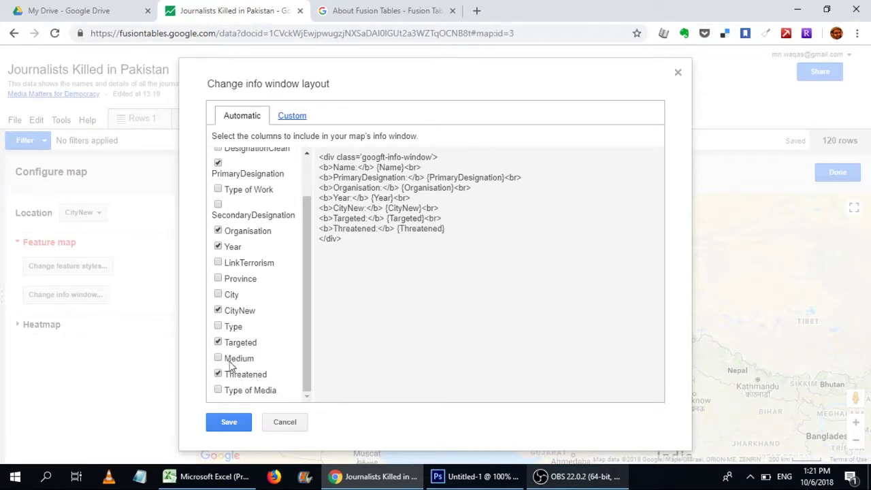
pyautogui.click(229, 422)
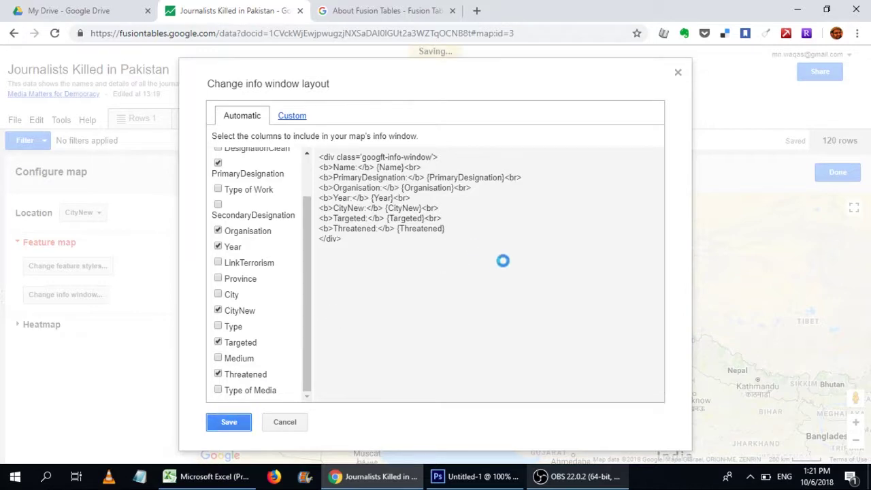
pyautogui.click(492, 338)
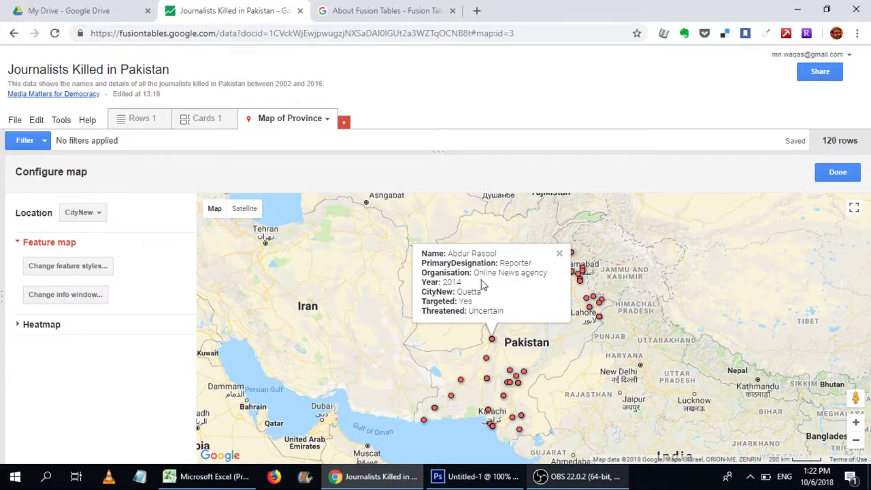
# In the custom info window HTML, shorten the PrimaryDesignation label to Designation and the CityNew label to City, keeping their column placeholders
pyautogui.click(76, 296)
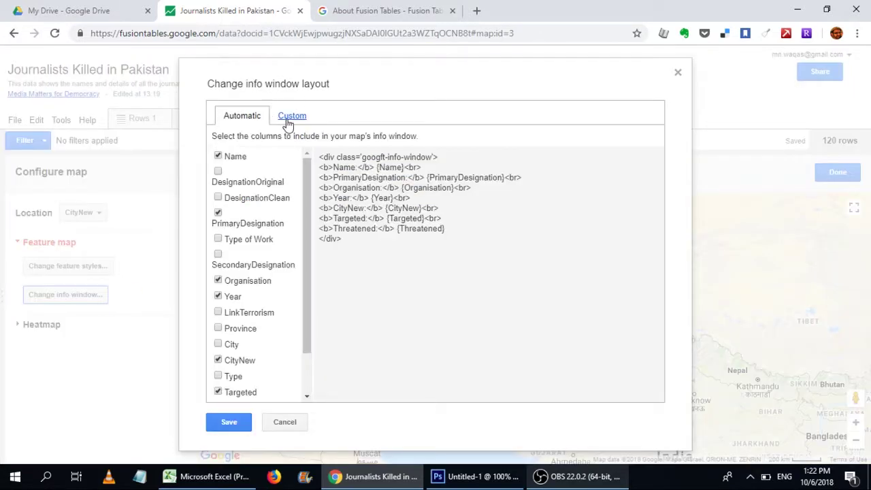
pyautogui.click(288, 121)
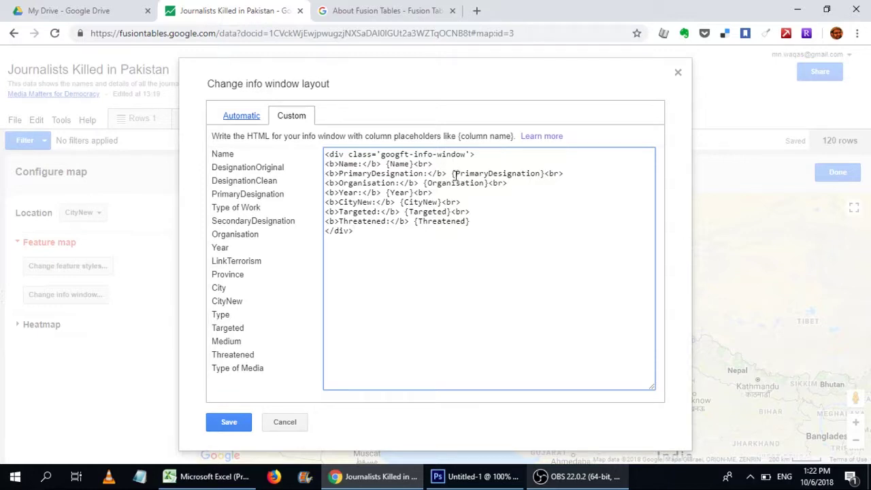
pyautogui.moveTo(545, 174); pyautogui.dragTo(454, 172)
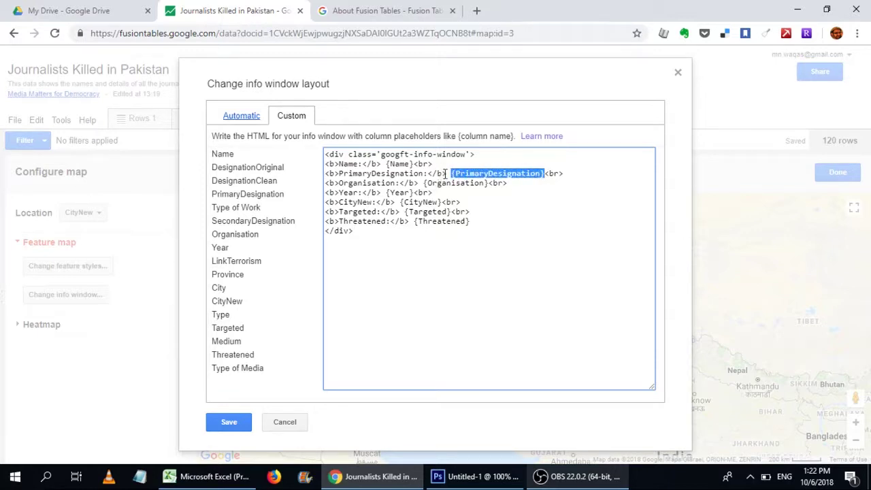
pyautogui.click(422, 174)
pyautogui.moveTo(428, 173); pyautogui.dragTo(344, 175)
pyautogui.click(424, 174)
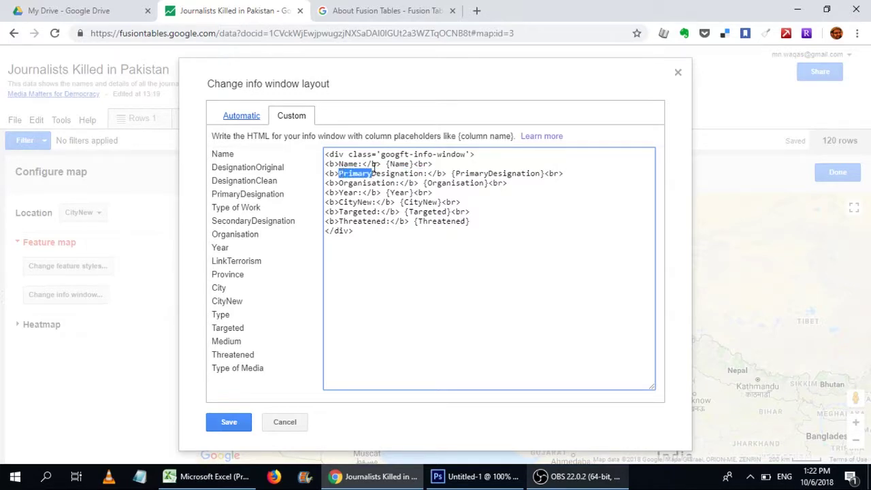
pyautogui.press('BackSpace')
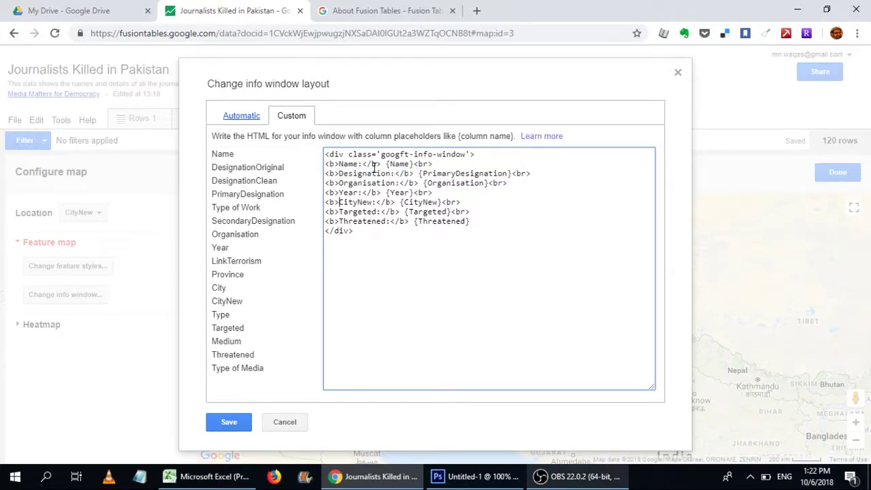
pyautogui.press('BackSpace')
pyautogui.press('BackSpace')
pyautogui.press('BackSpace')
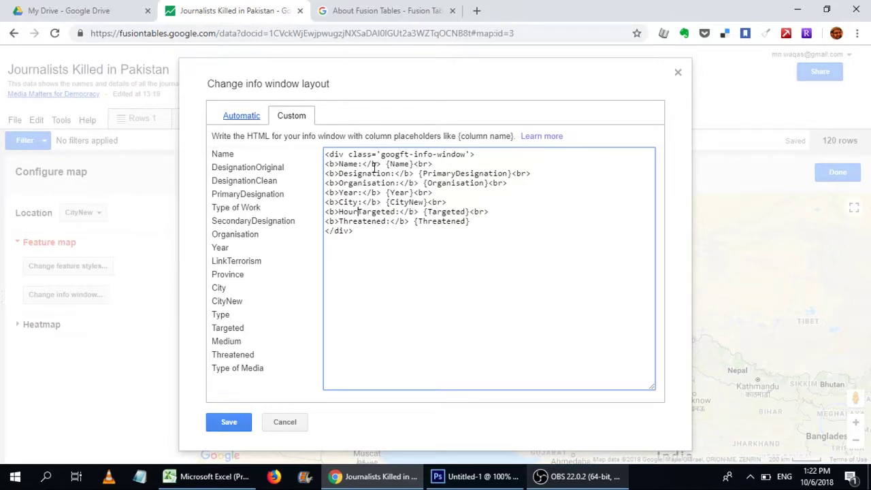
# Relabel Targeted as "Journalist was targeted", Threatened as "Journalist was threatened" and Year as "Year of death" in the info window HTML
pyautogui.write('Journalist was t')
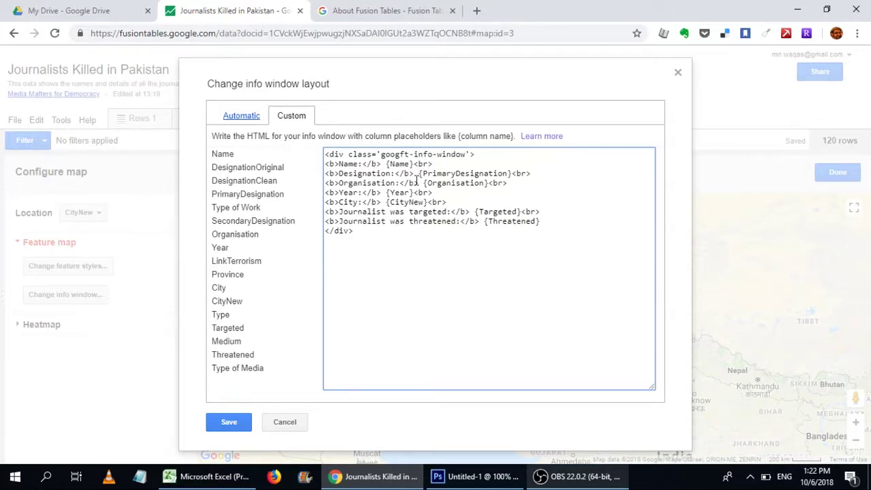
pyautogui.write('of death')
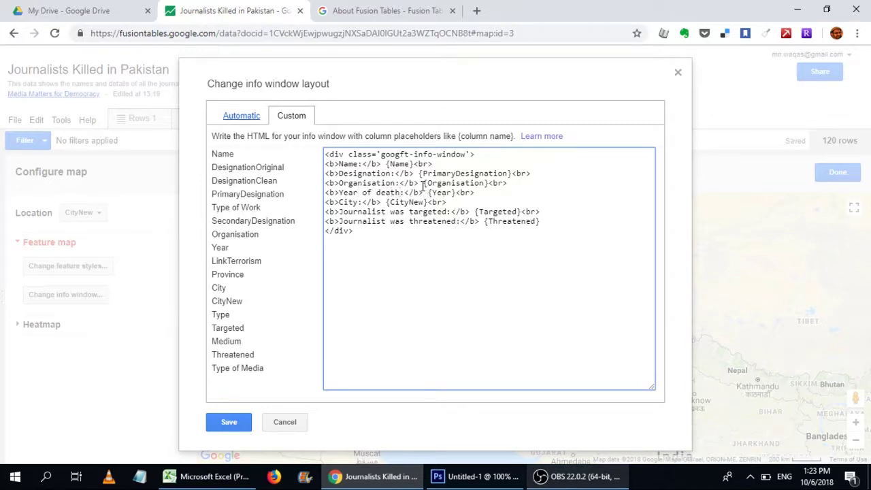
pyautogui.write(':')
# Save the custom info window layout and check its labels on the marker just west of the Pakistan label
pyautogui.click(234, 427)
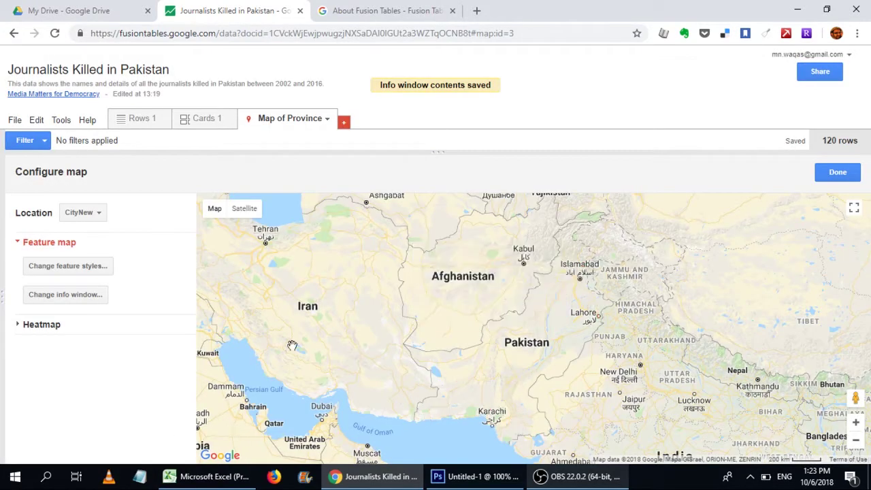
pyautogui.click(493, 341)
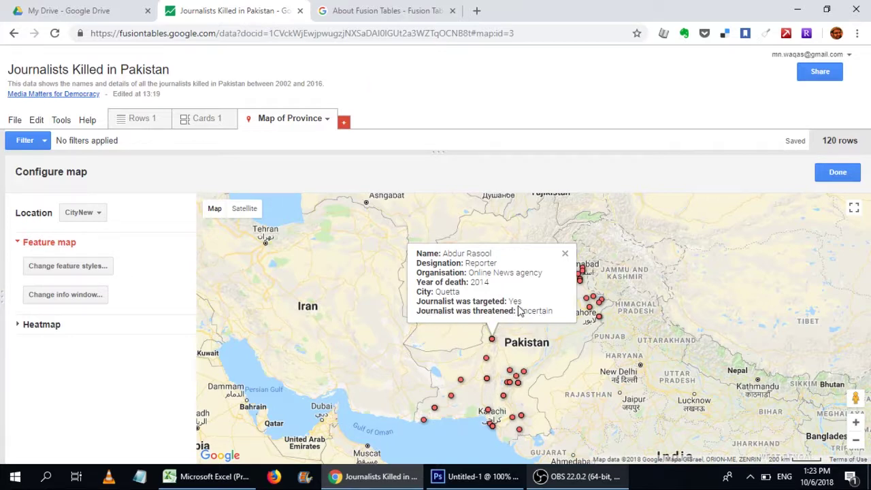
pyautogui.click(565, 255)
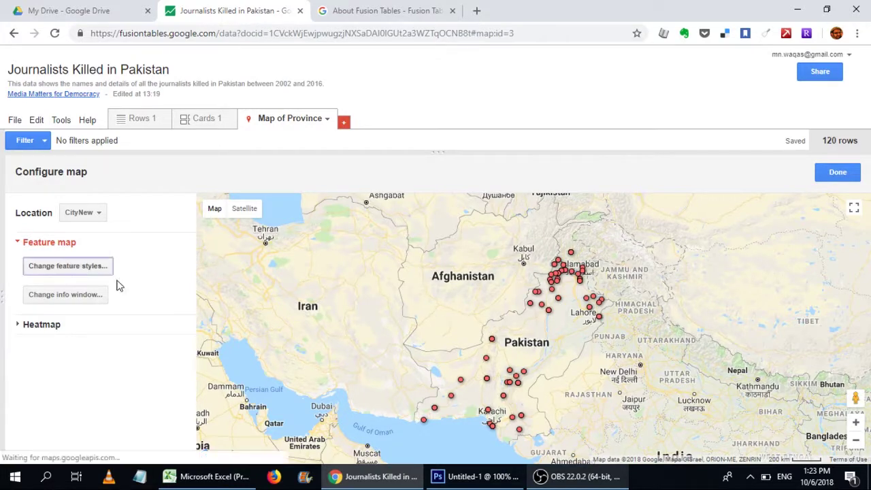
# Review the map feature styles for fixed marker icons, polygon fill color, line color and the automatic legend
pyautogui.click(108, 271)
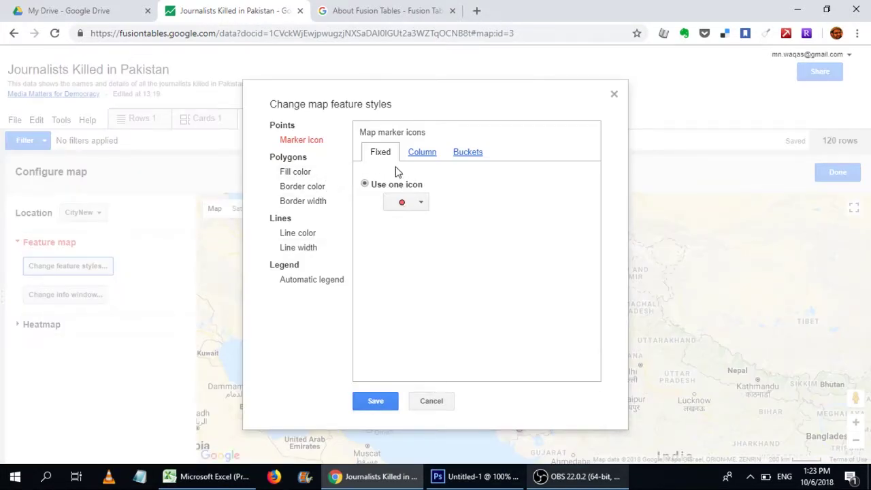
pyautogui.click(420, 205)
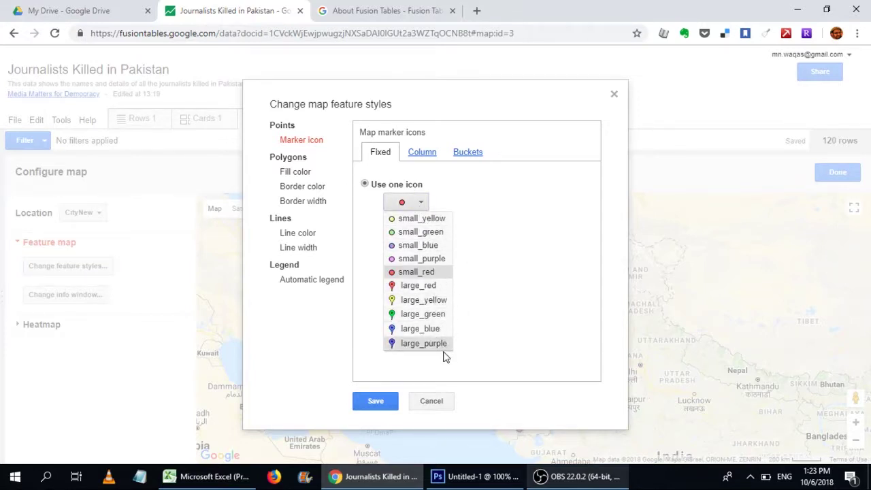
pyautogui.click(511, 231)
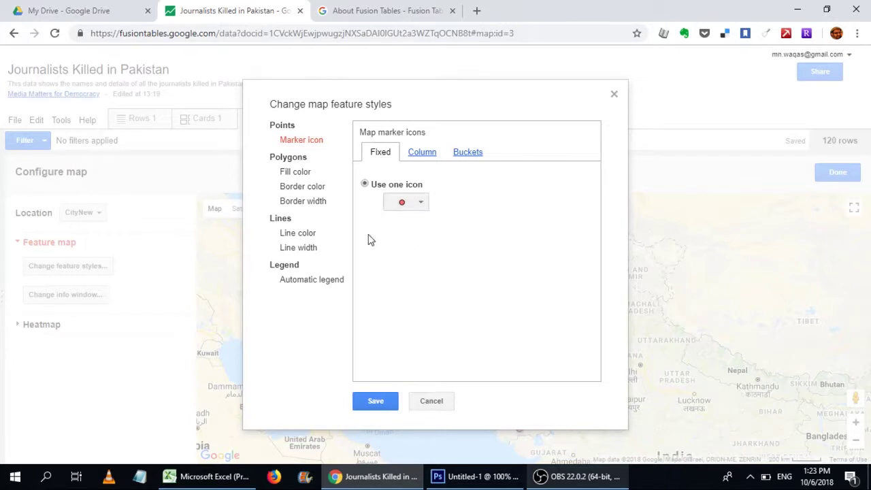
pyautogui.click(318, 175)
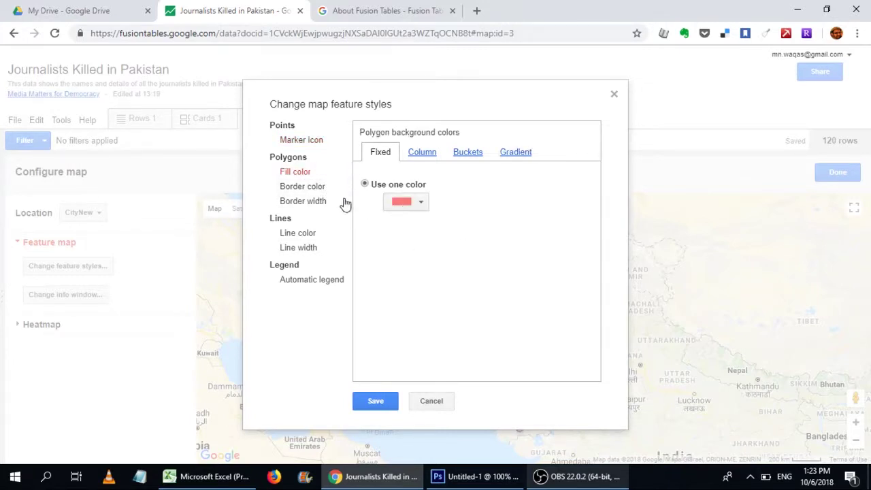
pyautogui.moveTo(500, 107); pyautogui.dragTo(285, 104)
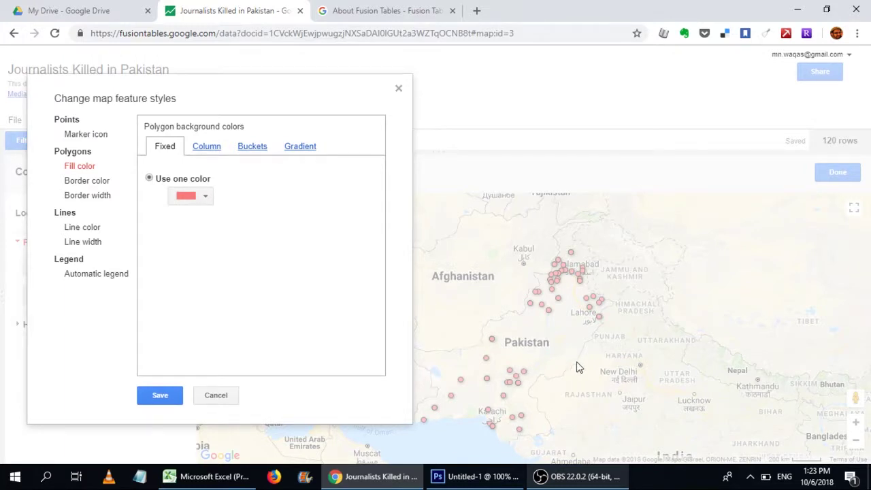
pyautogui.click(100, 229)
pyautogui.click(111, 276)
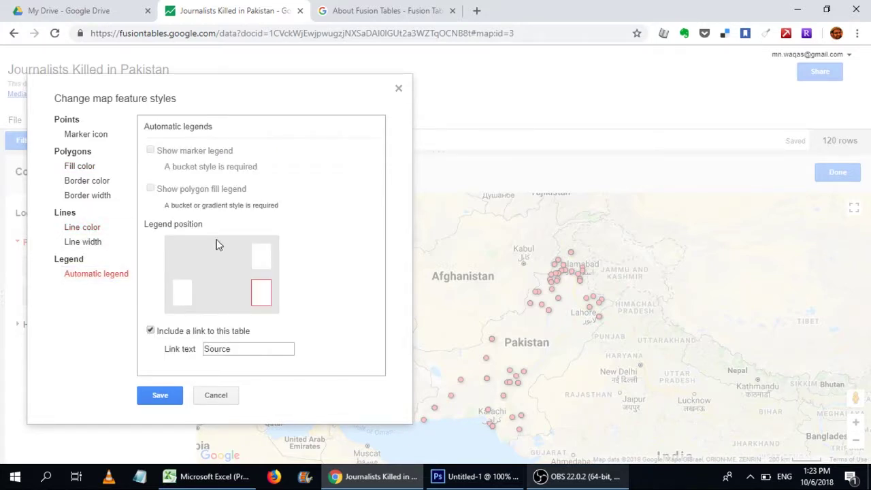
# Review the fixed, column-based and bucket options for the marker icons, and save the feature styles with the current icon
pyautogui.click(85, 135)
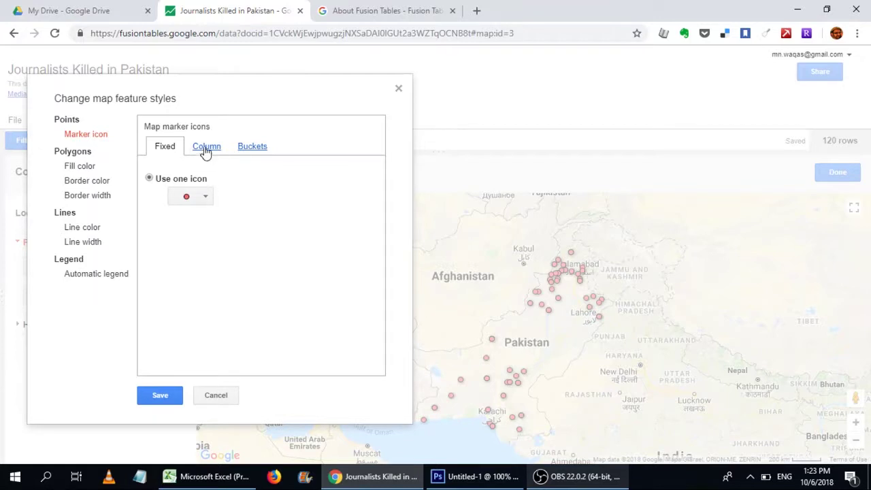
pyautogui.click(207, 197)
pyautogui.click(208, 196)
pyautogui.click(207, 147)
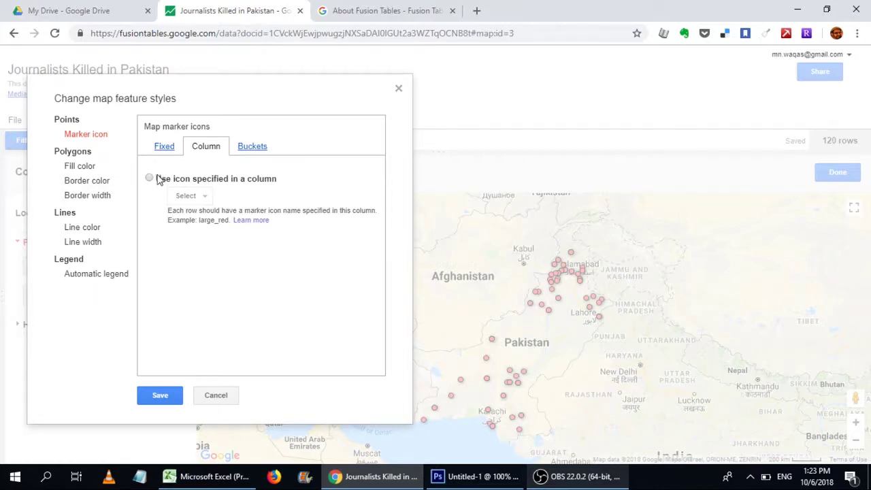
pyautogui.click(252, 146)
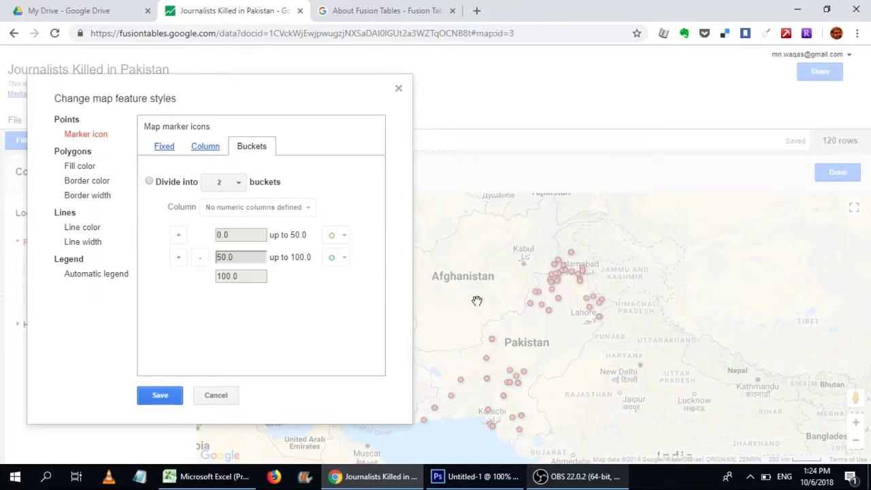
pyautogui.press('Return')
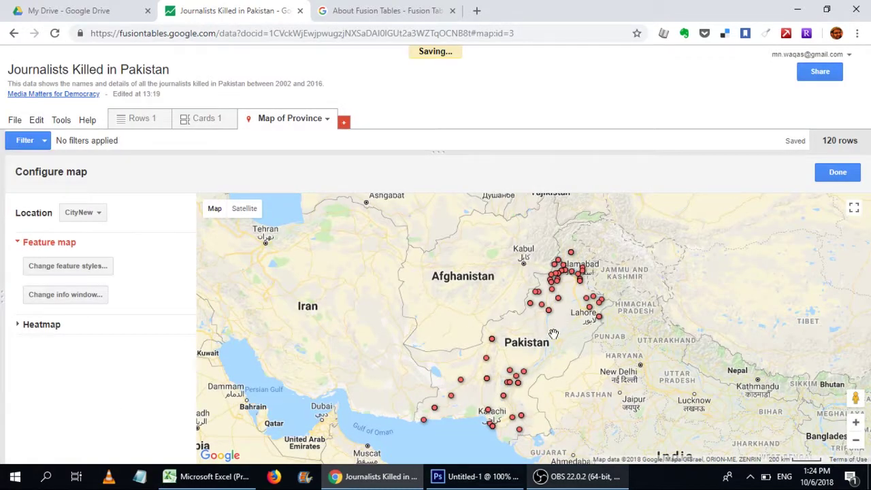